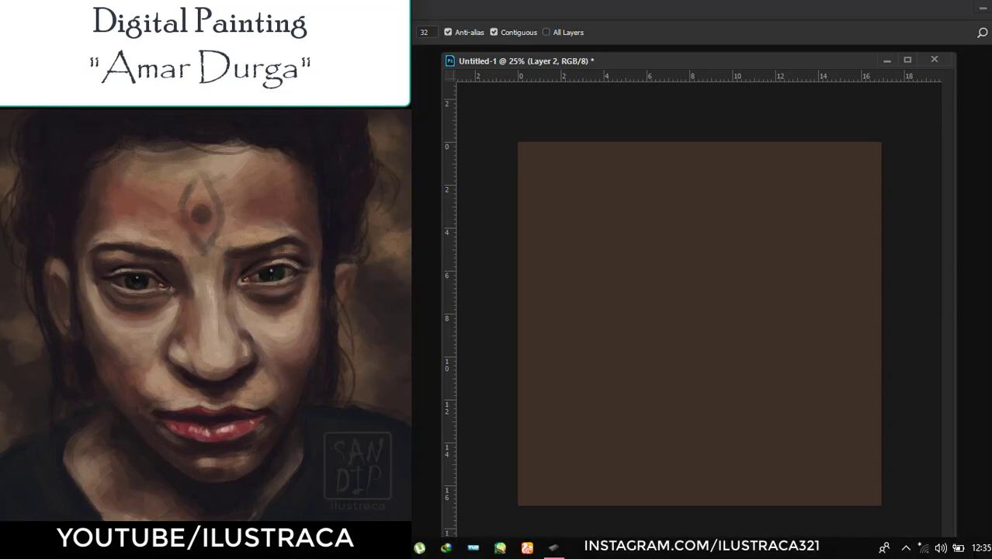
Paint a salmon outline of the face on Layer 2 with a textured brush.
mouse_move(613, 229)
mouse_down()
mouse_move(683, 225)
mouse_move(699, 248)
mouse_move(807, 202)
mouse_move(730, 260)
mouse_up()
mouse_move(631, 210)
mouse_down()
mouse_move(620, 272)
mouse_move(648, 365)
mouse_up()
drag(811, 233, 786, 349)
mouse_move(641, 353)
mouse_down()
mouse_move(697, 387)
mouse_move(704, 434)
mouse_move(772, 462)
mouse_up()
drag(708, 465, 772, 454)
drag(815, 283, 765, 454)
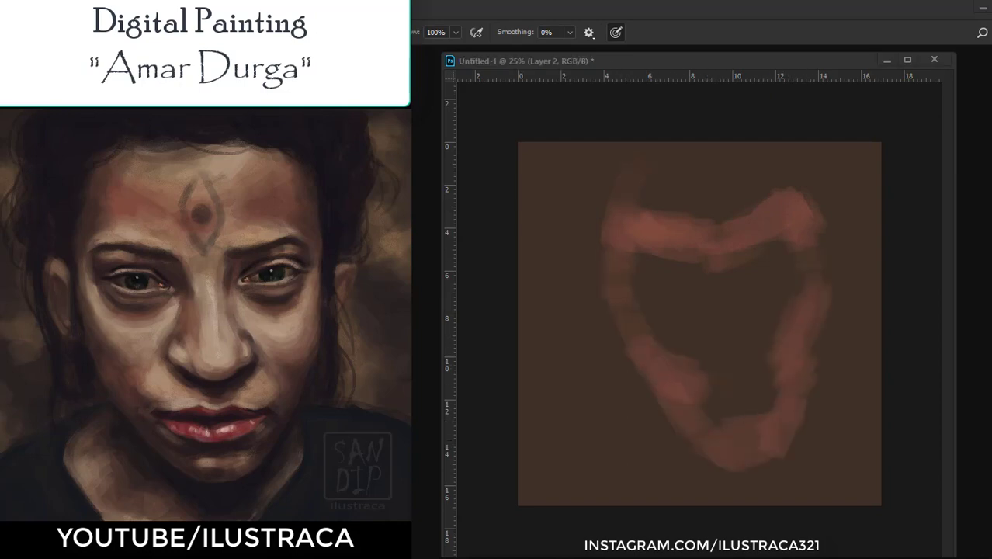
Block in beige light planes on the forehead, nose, eyes and cheeks.
mouse_move(631, 256)
mouse_down()
mouse_move(679, 276)
mouse_move(713, 305)
mouse_move(726, 361)
mouse_move(753, 377)
mouse_up()
mouse_move(730, 326)
mouse_down()
mouse_move(768, 256)
mouse_move(796, 253)
mouse_up()
drag(624, 260, 667, 281)
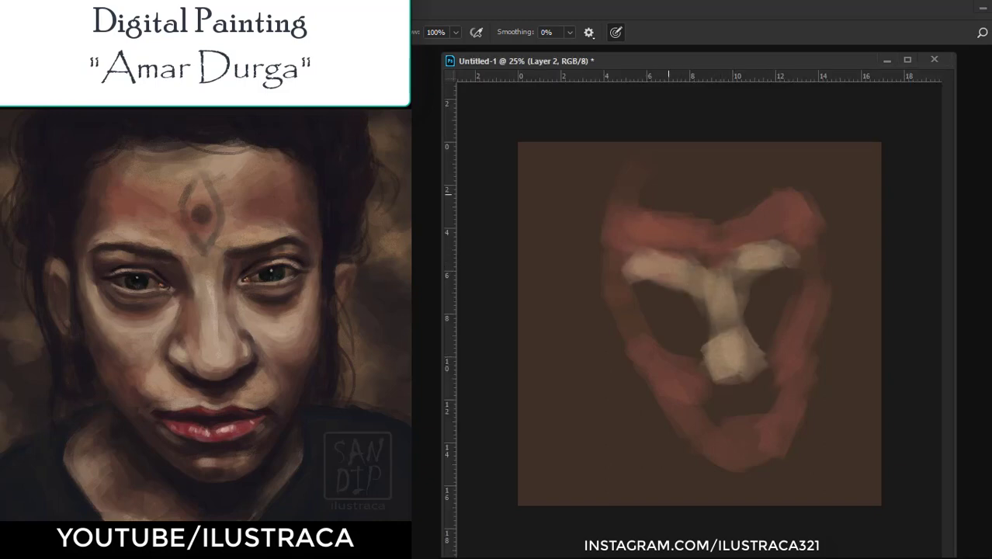
drag(651, 194, 768, 174)
drag(737, 295, 800, 337)
mouse_move(695, 304)
mouse_down()
mouse_move(674, 326)
mouse_move(640, 330)
mouse_up()
drag(668, 295, 621, 346)
mouse_move(702, 319)
mouse_down()
mouse_move(660, 360)
mouse_move(761, 394)
mouse_up()
Paint dark shadows under the nose, in both eye sockets, on the mouth and left cheek edge.
drag(699, 373, 756, 369)
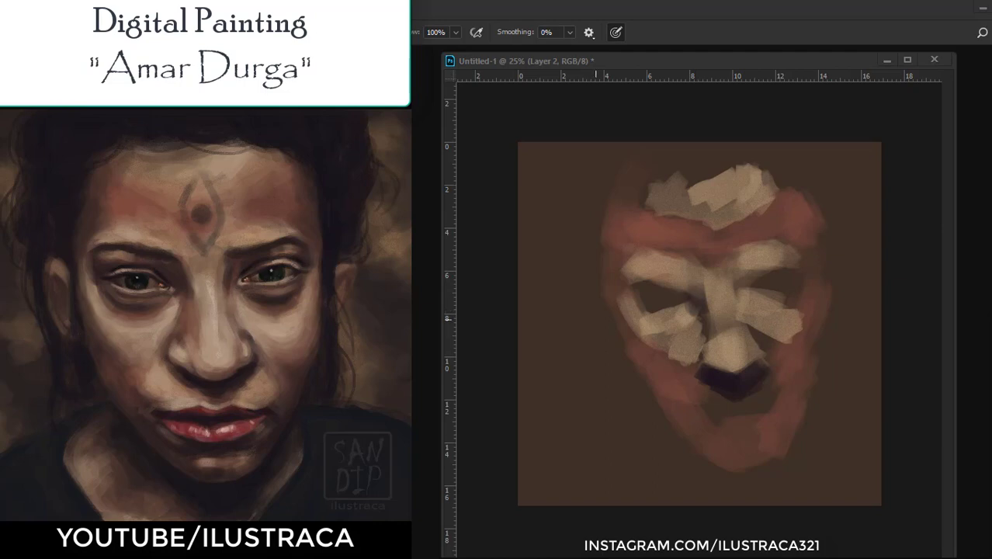
mouse_move(730, 295)
mouse_down()
mouse_move(764, 270)
mouse_move(807, 291)
mouse_up()
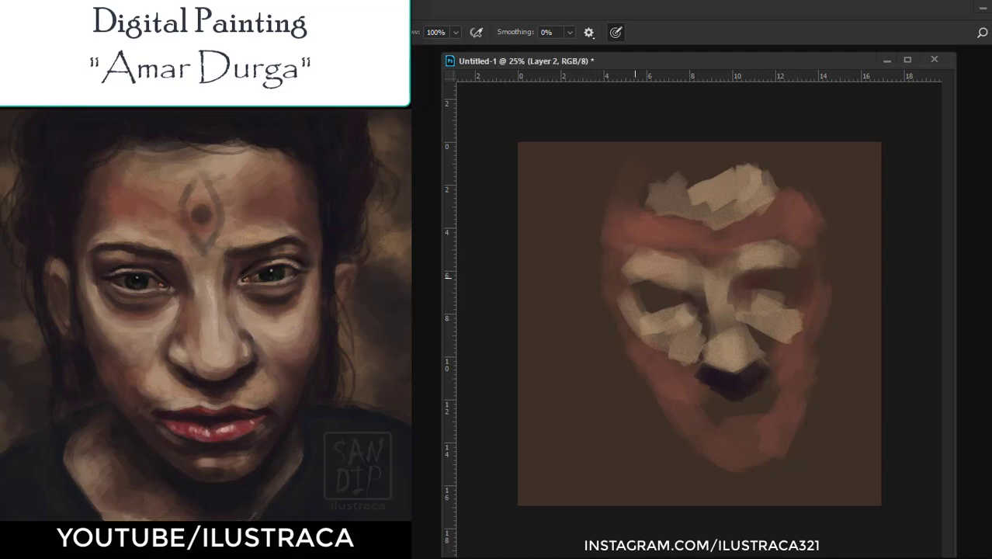
mouse_move(621, 279)
mouse_down()
mouse_move(640, 306)
mouse_move(714, 306)
mouse_move(745, 353)
mouse_move(787, 388)
mouse_up()
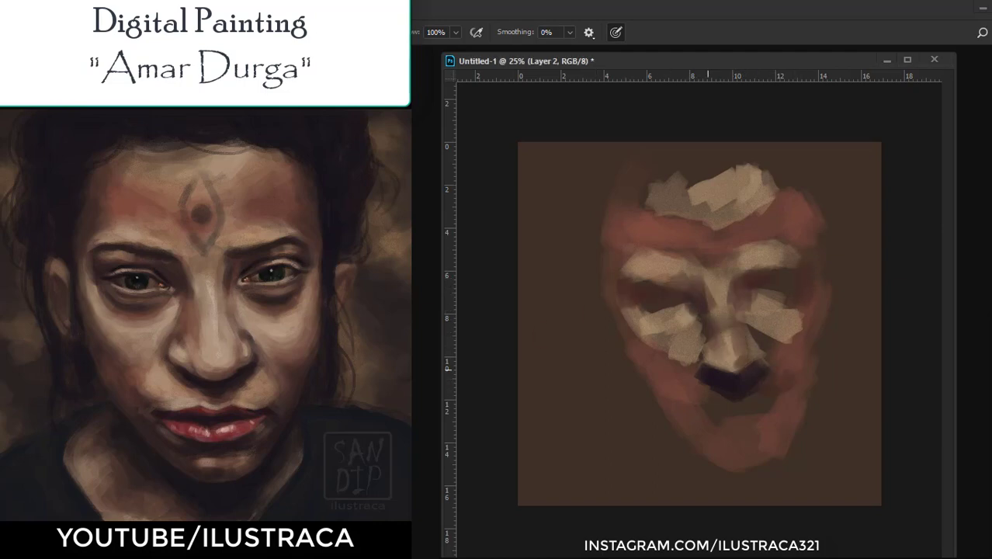
drag(693, 408, 788, 400)
drag(690, 409, 786, 401)
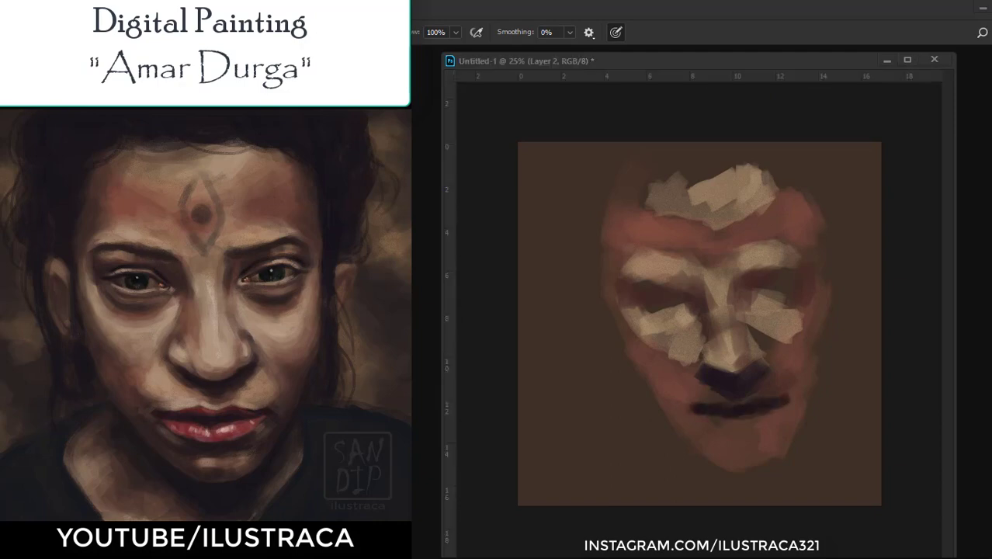
drag(635, 312, 620, 380)
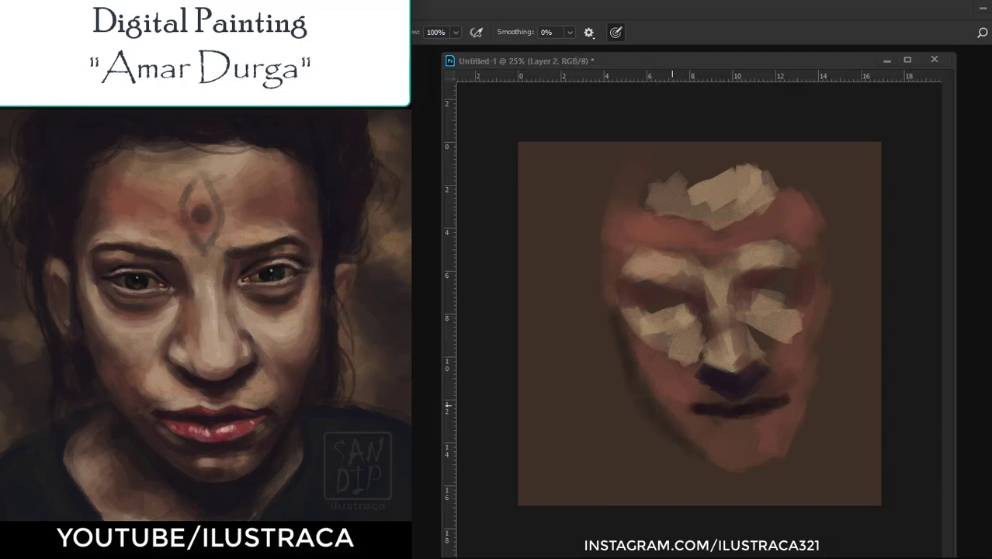
drag(660, 408, 689, 407)
drag(625, 346, 683, 405)
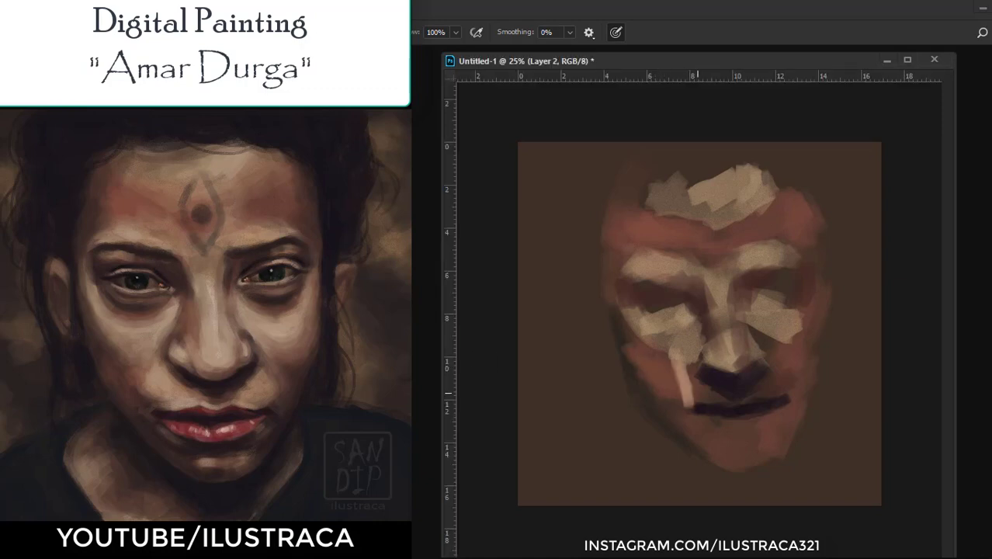
Add light around the nose base, lip and forehead, and shade the lower jaw and chin dark.
mouse_move(686, 369)
mouse_down()
mouse_move(722, 406)
mouse_move(782, 399)
mouse_up()
drag(766, 336, 790, 355)
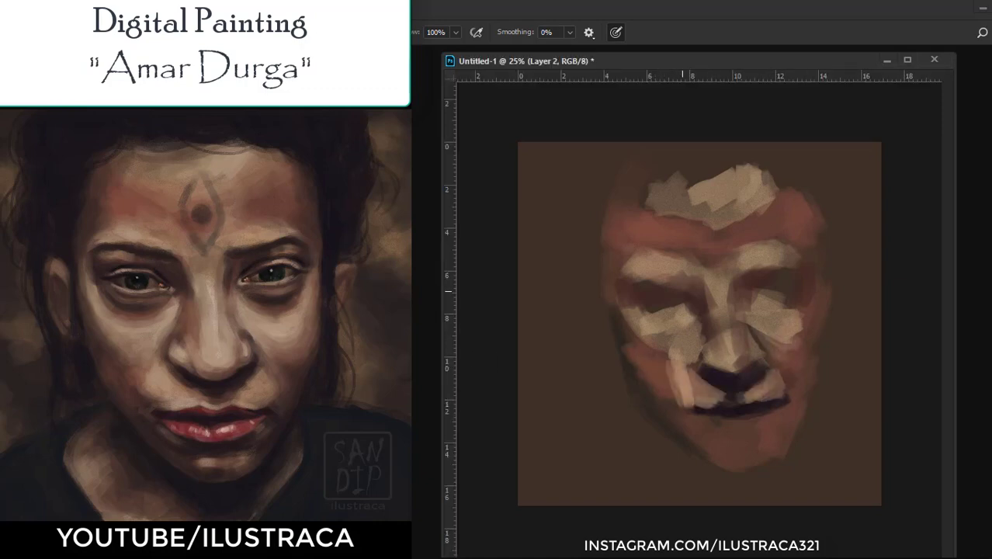
mouse_move(638, 173)
mouse_down()
mouse_move(661, 210)
mouse_move(721, 223)
mouse_up()
drag(633, 409, 694, 464)
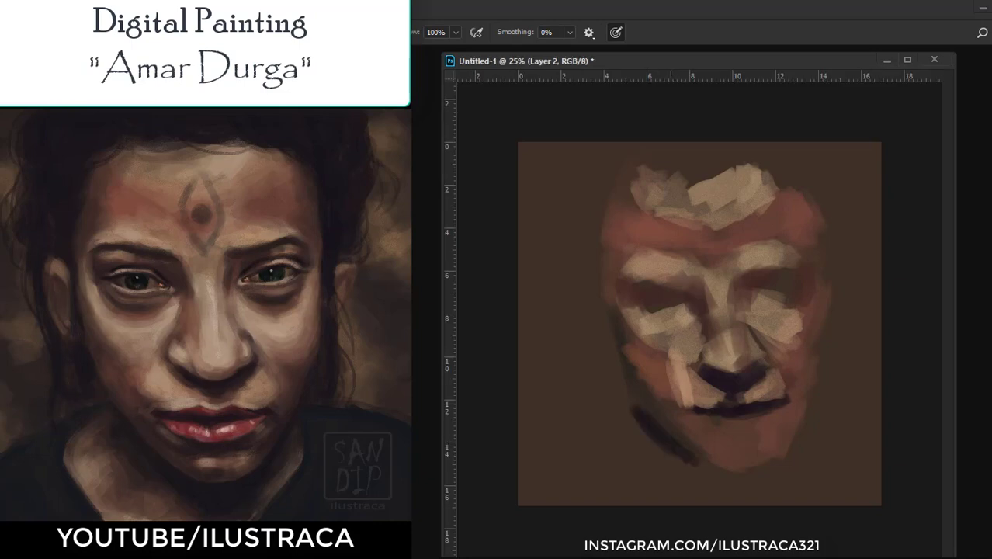
drag(666, 427, 718, 469)
Shade the jaw, chin and neck dark, then undo the unsatisfactory strokes.
mouse_move(794, 424)
mouse_down()
mouse_move(733, 470)
mouse_move(764, 472)
mouse_up()
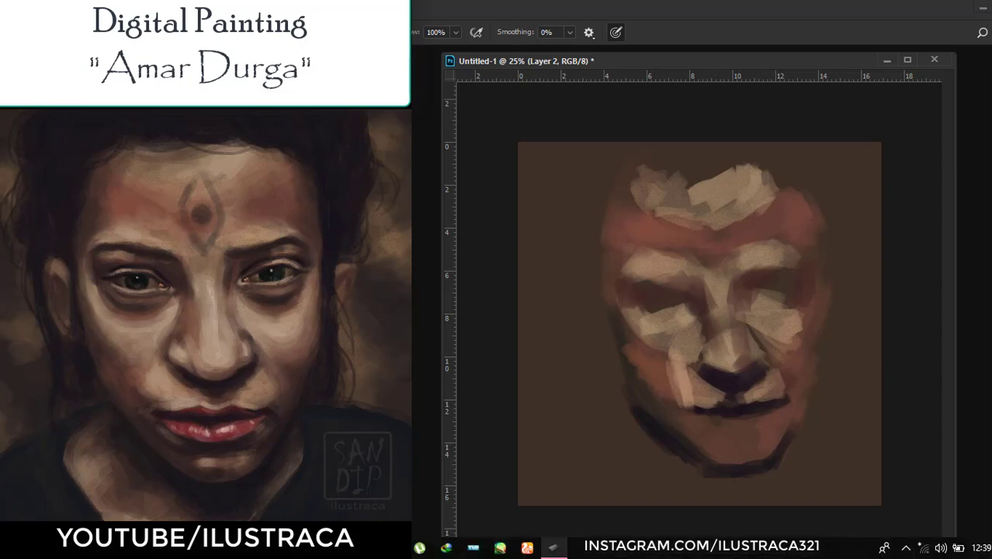
drag(675, 458, 717, 495)
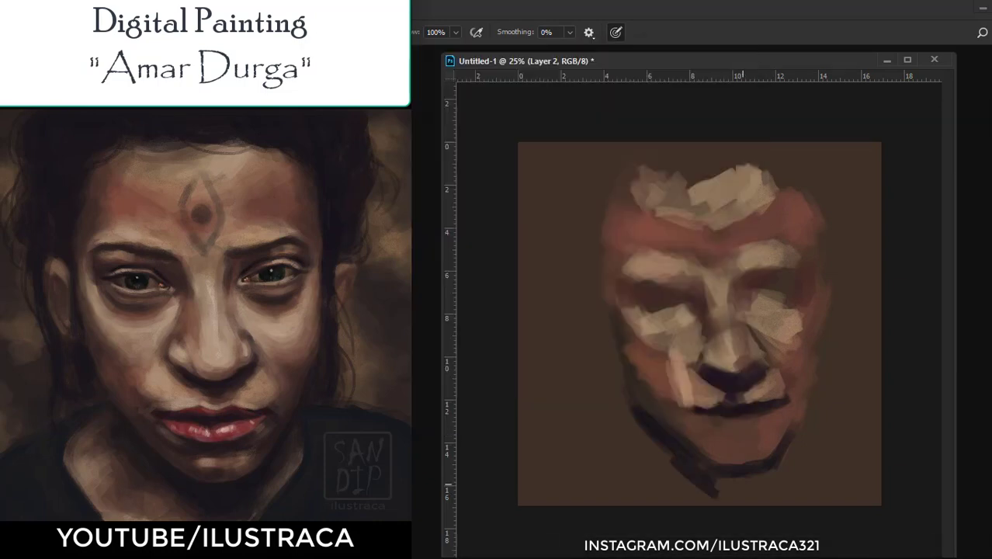
drag(718, 422, 744, 436)
drag(710, 483, 768, 497)
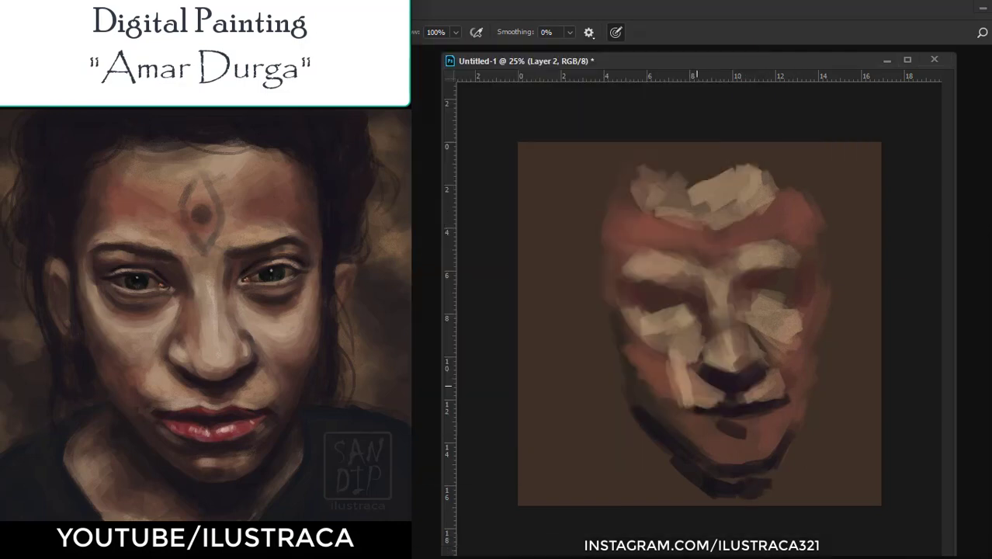
key(ctrl+z)
key(ctrl+z)
key(ctrl+z)
key(ctrl+z)
key(ctrl+z)
key(ctrl+z)
key(ctrl+z)
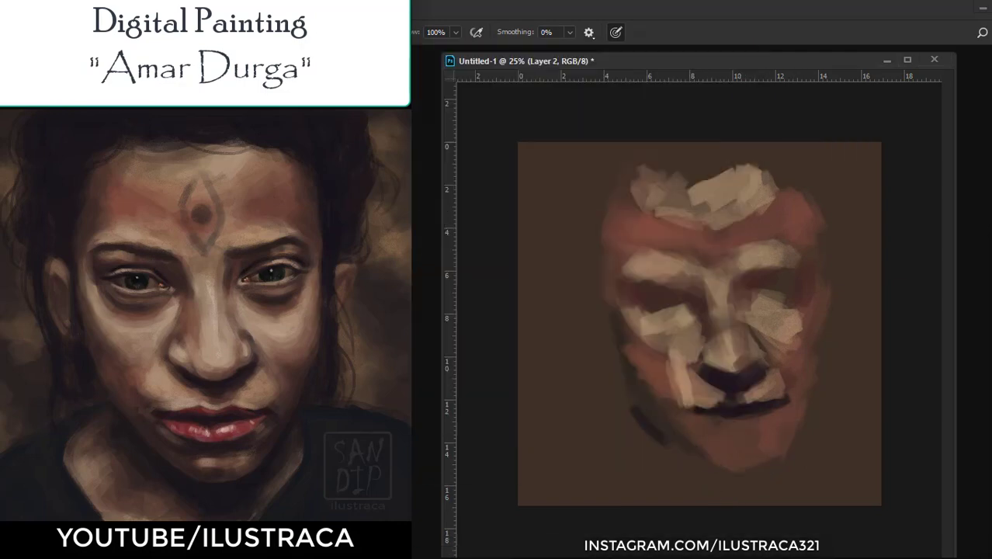
Repaint the dark jaw and chin shadows and add dark hair down the head's left side.
mouse_move(637, 413)
mouse_down()
mouse_move(703, 472)
mouse_move(760, 479)
mouse_up()
drag(796, 419, 759, 478)
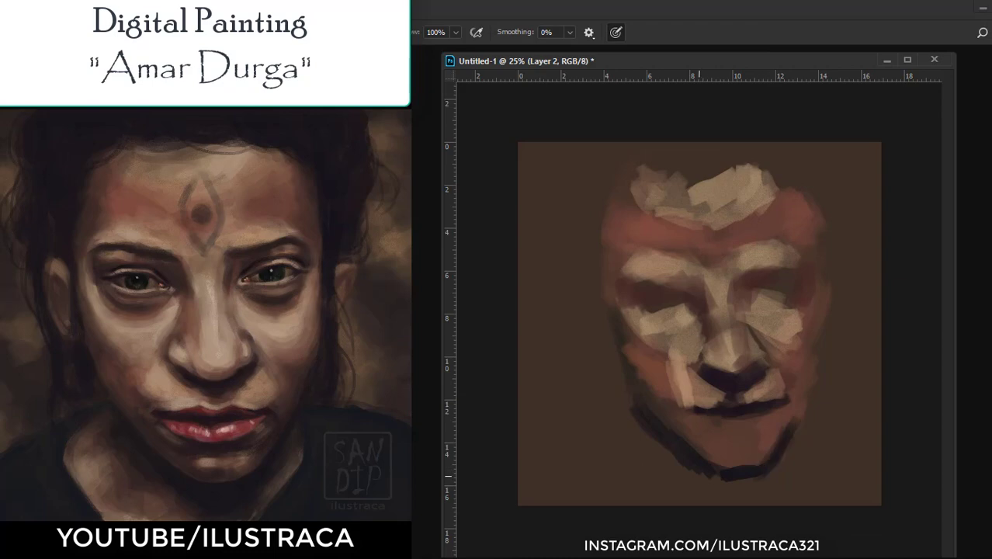
drag(691, 497, 756, 503)
drag(796, 431, 773, 472)
drag(717, 503, 664, 450)
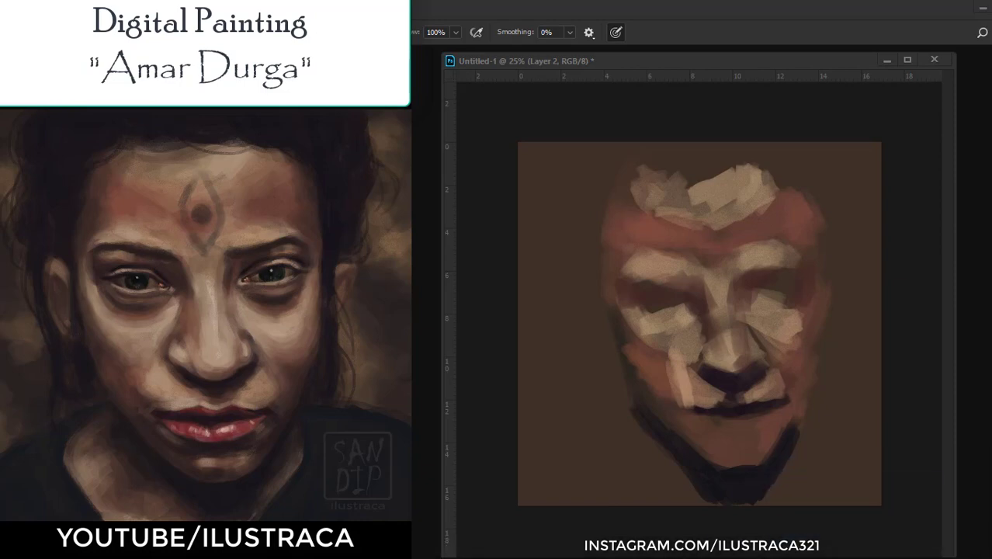
drag(640, 440, 676, 475)
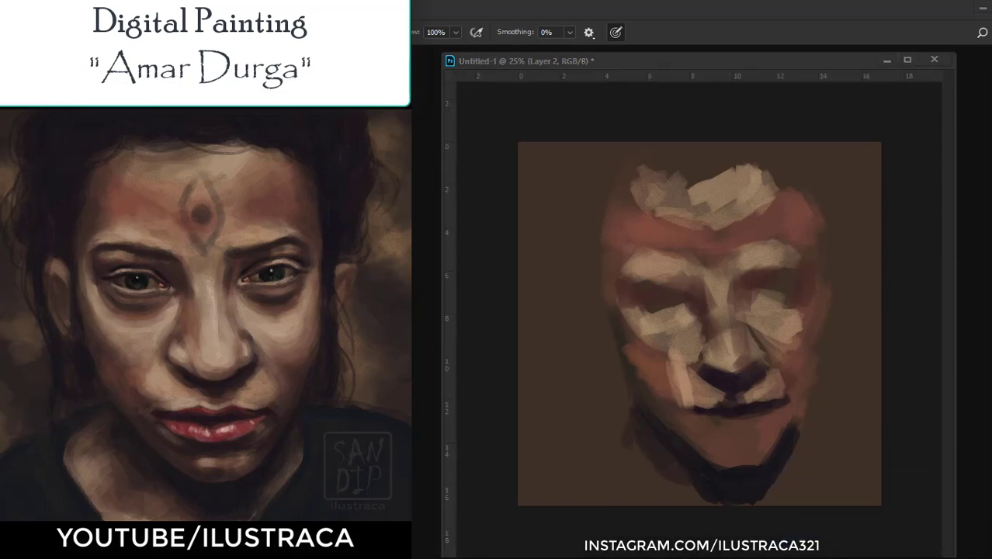
drag(598, 232, 596, 299)
drag(621, 164, 578, 241)
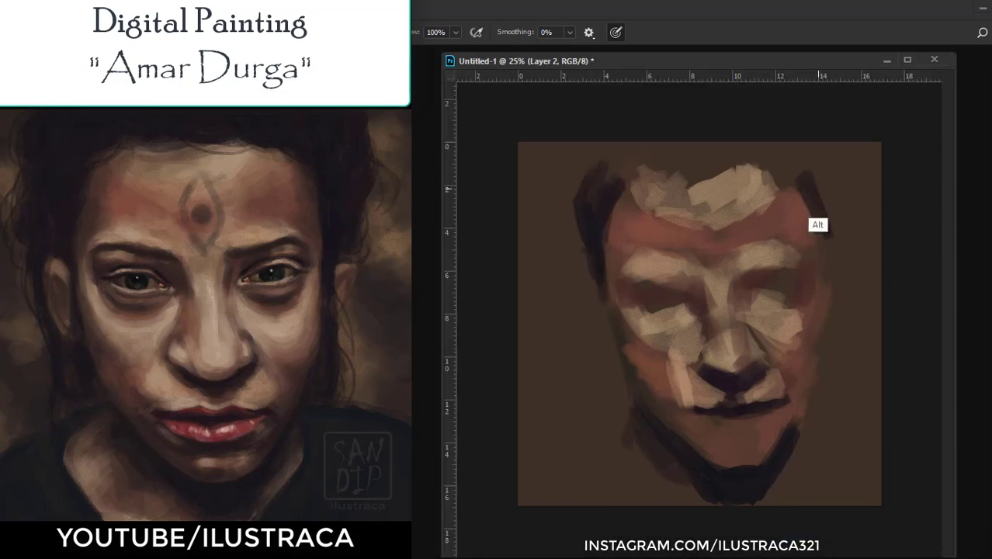
Paint dark hair on the right side of the head and brighten the right cheek and brows.
mouse_move(811, 169)
mouse_down()
mouse_move(832, 245)
mouse_move(826, 275)
mouse_up()
mouse_move(814, 209)
mouse_down()
mouse_move(824, 277)
mouse_move(805, 327)
mouse_up()
drag(809, 262, 812, 286)
mouse_move(729, 262)
mouse_down()
mouse_move(756, 239)
mouse_move(795, 247)
mouse_up()
drag(652, 273, 695, 253)
Add light to the forehead, mouth and chin, and shape the mouth with dark strokes.
drag(644, 226, 702, 198)
mouse_move(683, 232)
mouse_down()
mouse_move(743, 206)
mouse_move(762, 172)
mouse_up()
drag(785, 377, 767, 400)
drag(708, 427, 762, 419)
mouse_move(658, 396)
mouse_down()
mouse_move(687, 427)
mouse_move(746, 443)
mouse_move(780, 419)
mouse_move(802, 378)
mouse_move(793, 401)
mouse_up()
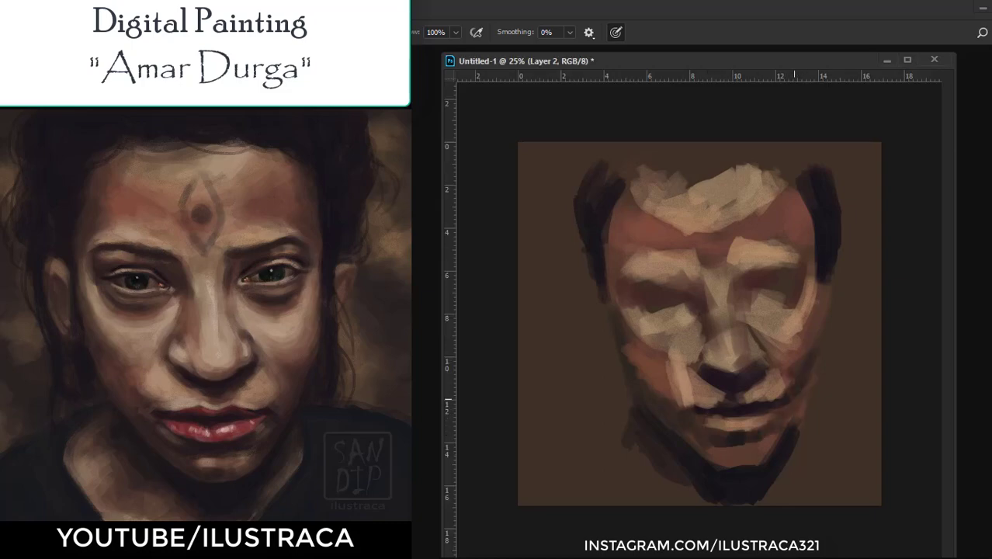
drag(695, 444, 730, 461)
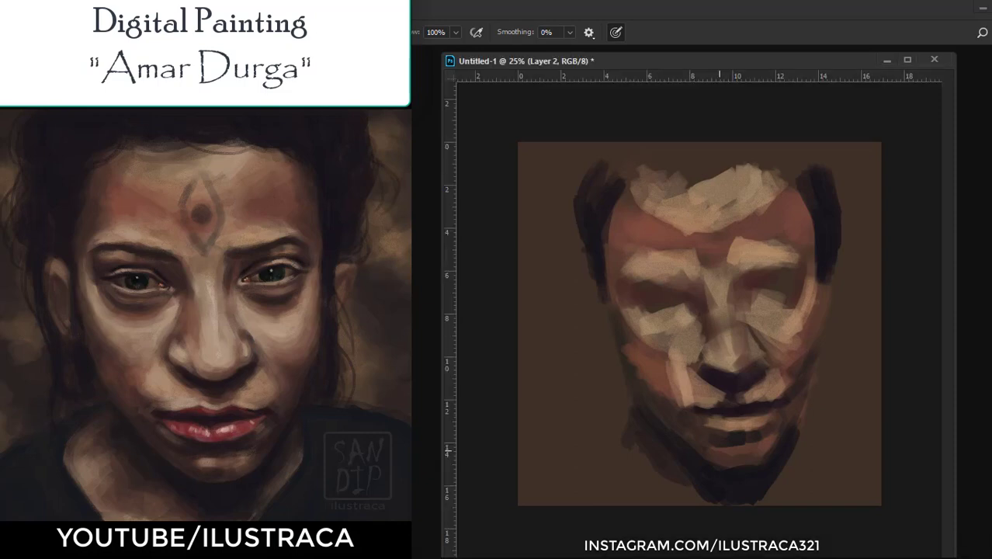
Highlight the nose ridge and add light around both eyes.
drag(722, 299, 733, 372)
drag(796, 270, 760, 279)
drag(652, 284, 638, 288)
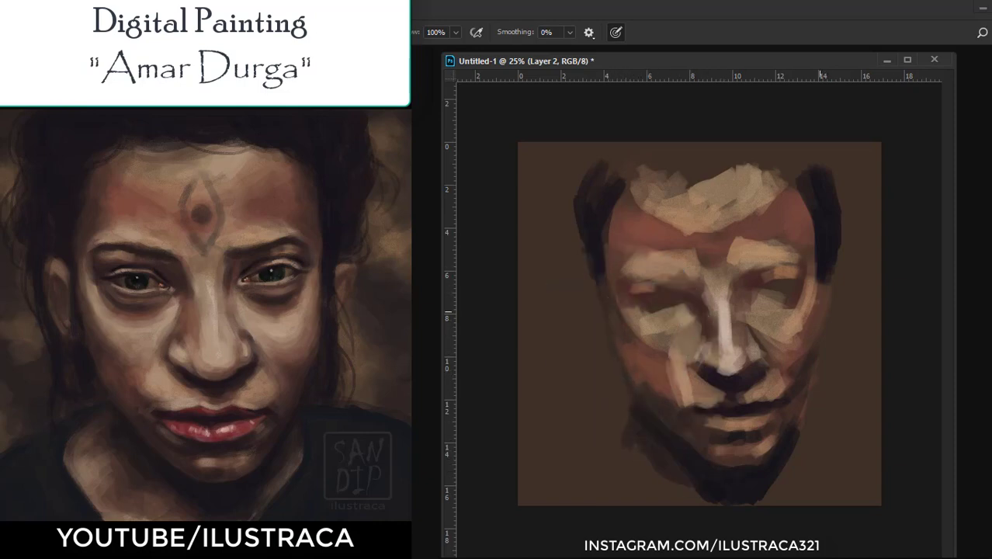
Sample a skin colour and paint light over the left eye and cheek.
alt+click(810, 363)
alt+click(661, 374)
alt+click(654, 356)
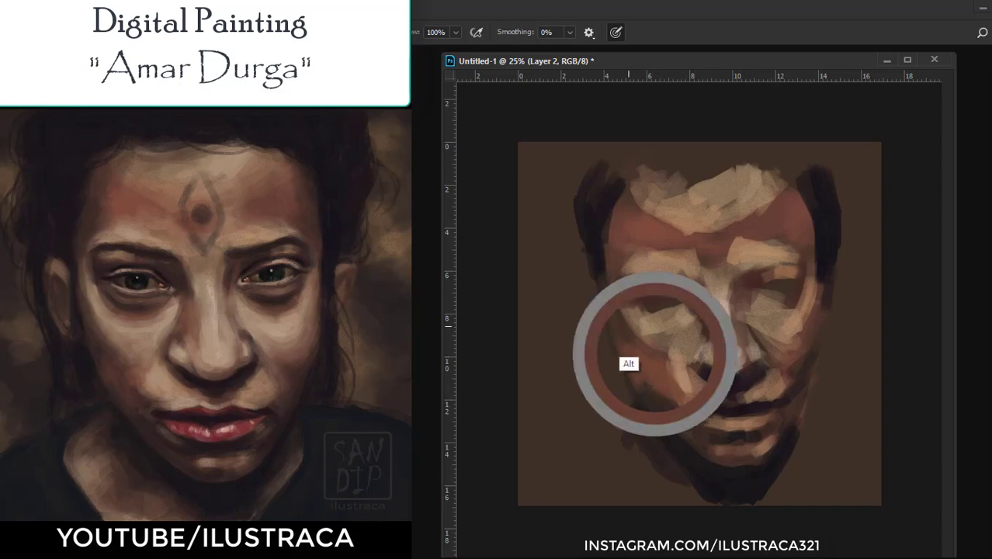
drag(646, 340, 612, 287)
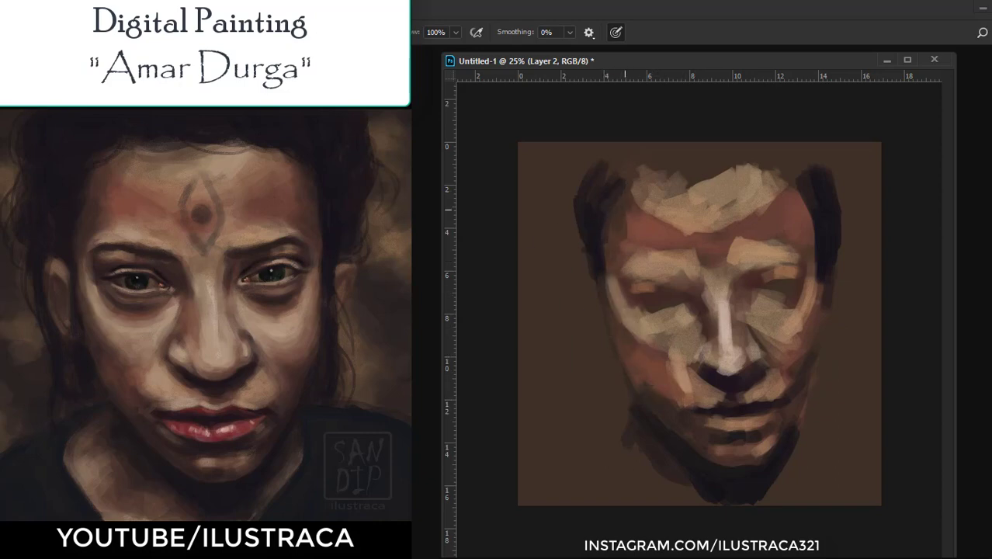
Rotate the face layer about 3.4° and narrow it with Free Transform.
key(ctrl+t)
drag(862, 136, 854, 151)
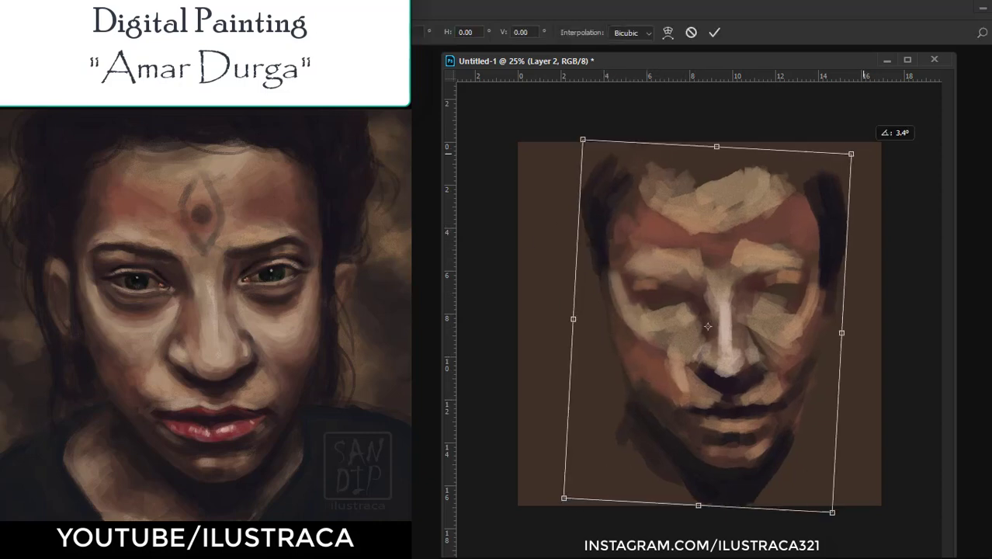
drag(853, 330, 806, 318)
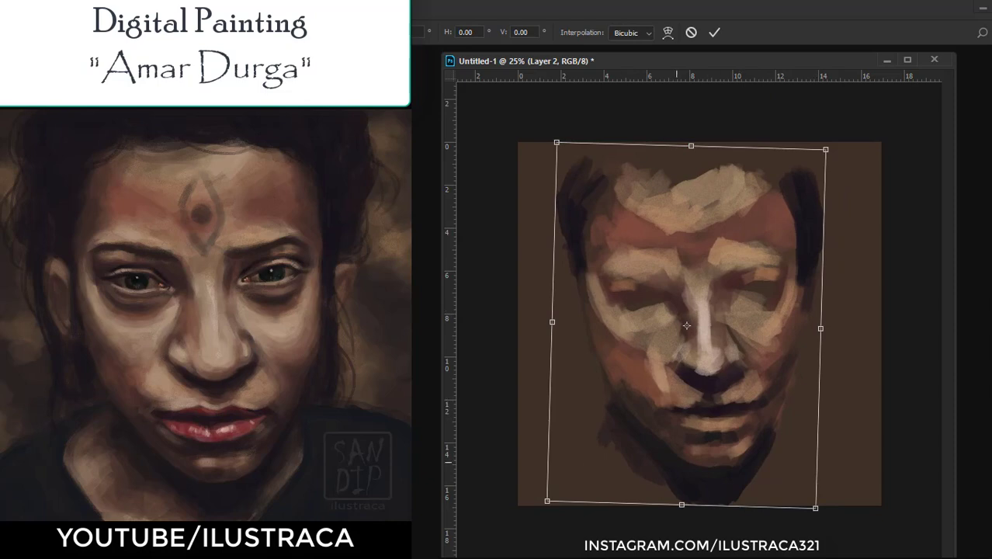
key(Return)
key(b)
alt+click(697, 462)
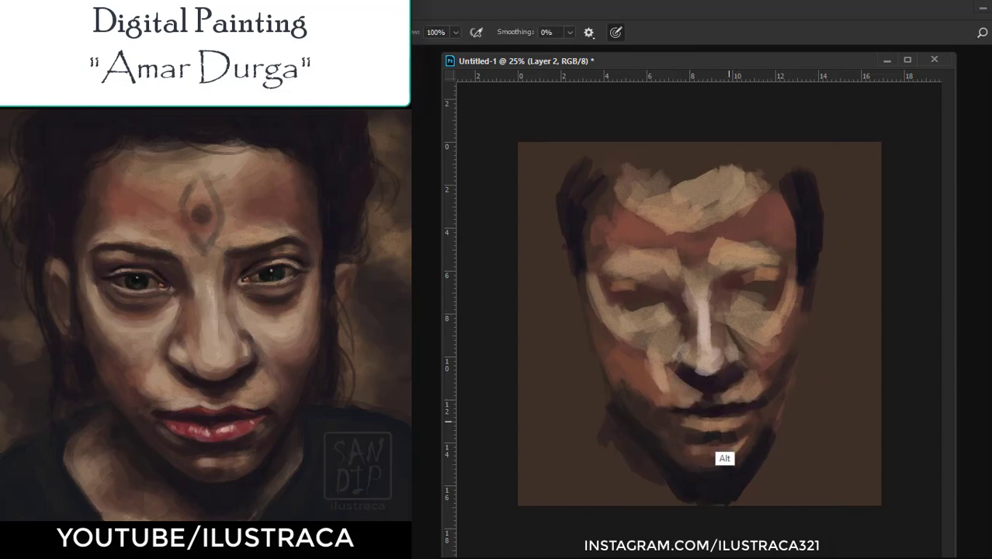
Refine the area below the mouth, the right jaw and the right side of the nose.
drag(673, 428, 721, 427)
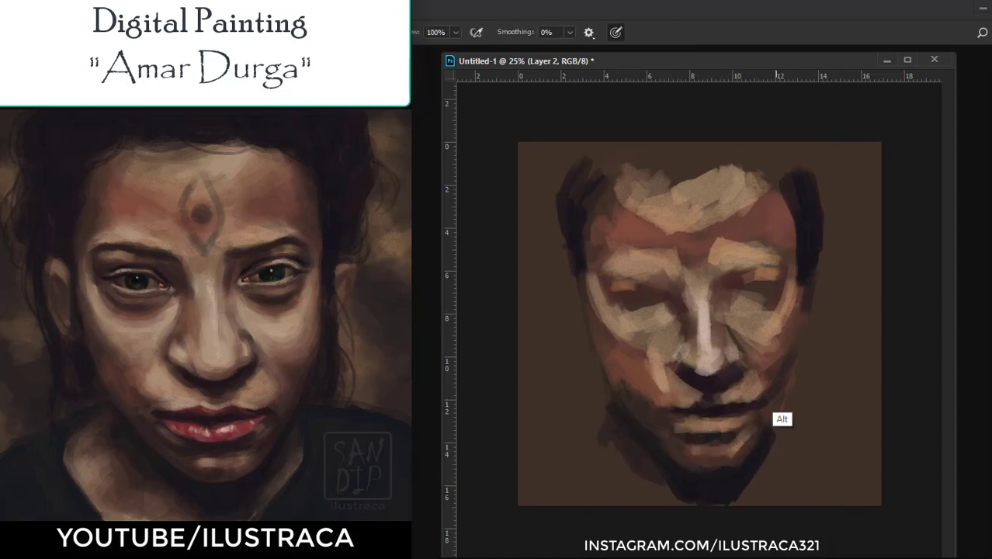
drag(777, 404, 768, 386)
drag(748, 425, 677, 444)
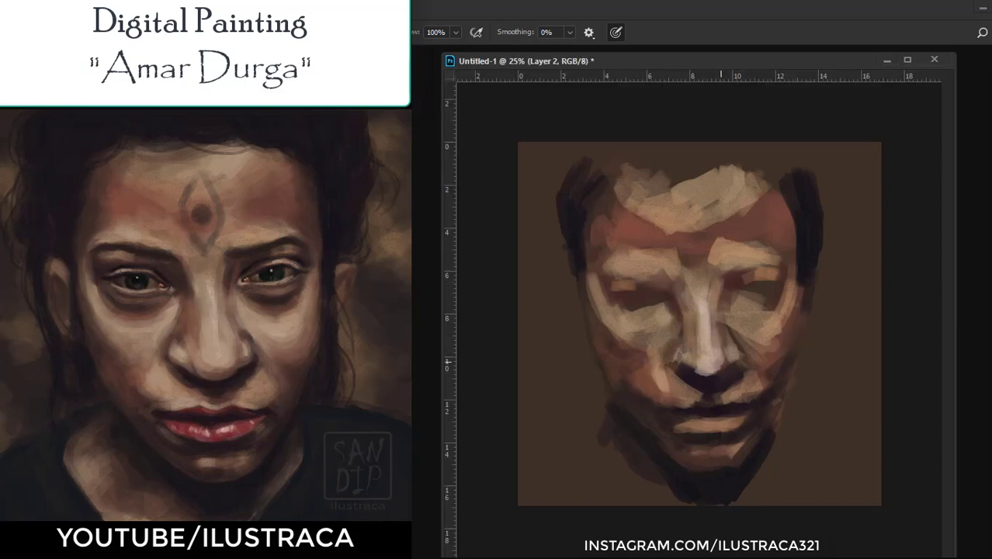
drag(721, 296, 755, 342)
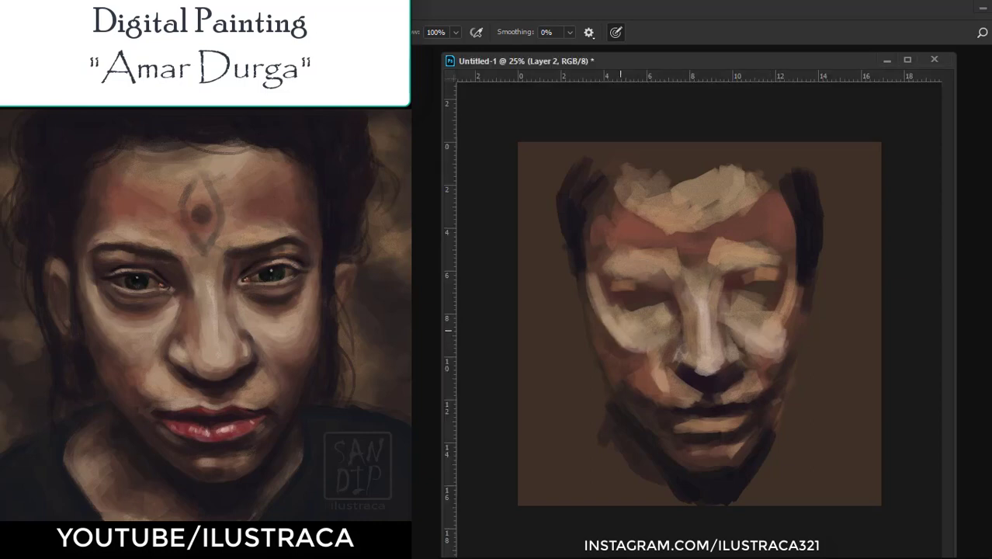
Add a reddish tone across the forehead and lighten the left cheek and right ear edges.
drag(635, 221, 733, 219)
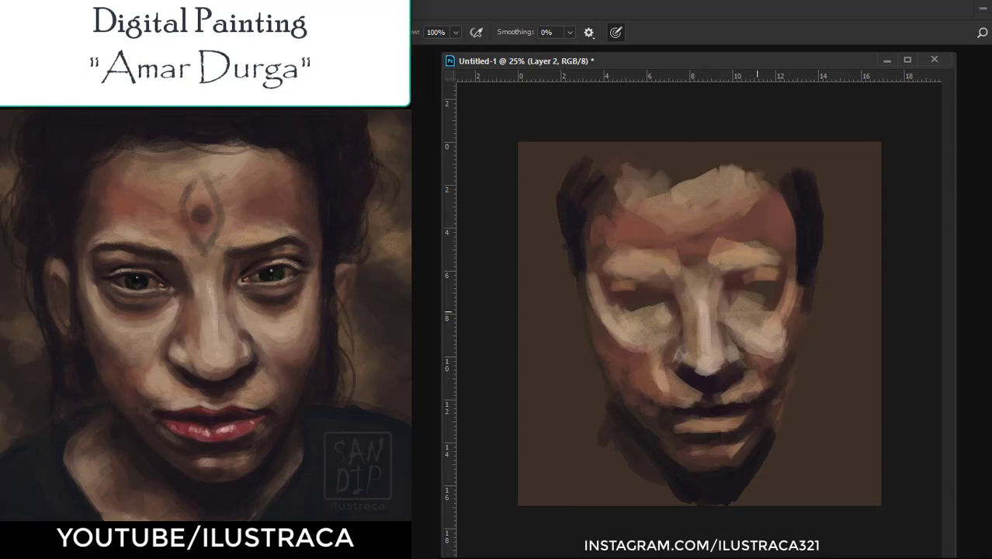
alt+click(589, 171)
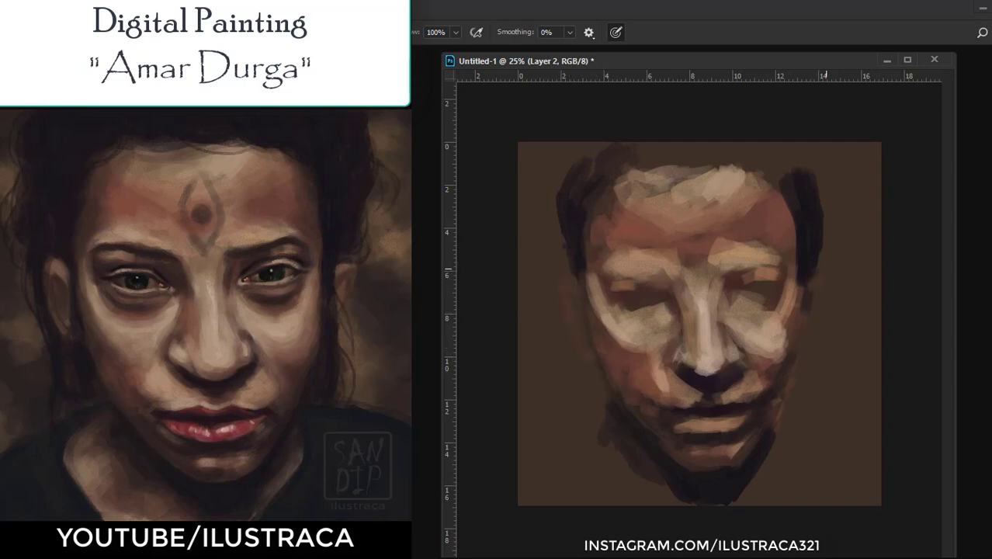
drag(569, 284, 586, 339)
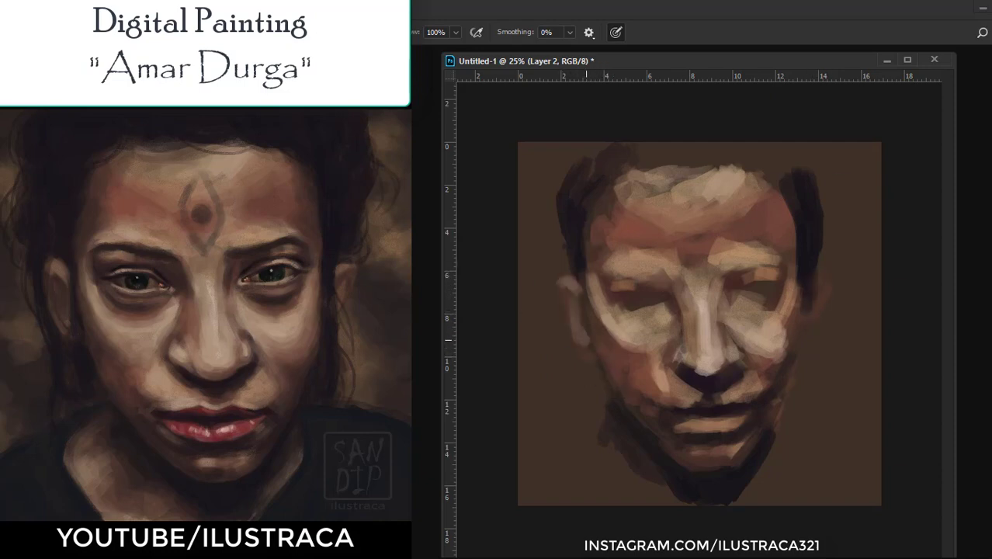
drag(823, 276, 813, 315)
Block in the neck and collar below the chin in light paint.
mouse_move(578, 423)
mouse_down()
mouse_move(597, 465)
mouse_move(668, 500)
mouse_move(752, 503)
mouse_up()
drag(675, 482, 590, 503)
mouse_move(590, 415)
mouse_down()
mouse_move(567, 490)
mouse_move(605, 434)
mouse_move(627, 469)
mouse_move(613, 444)
mouse_move(672, 491)
mouse_move(714, 503)
mouse_move(741, 497)
mouse_up()
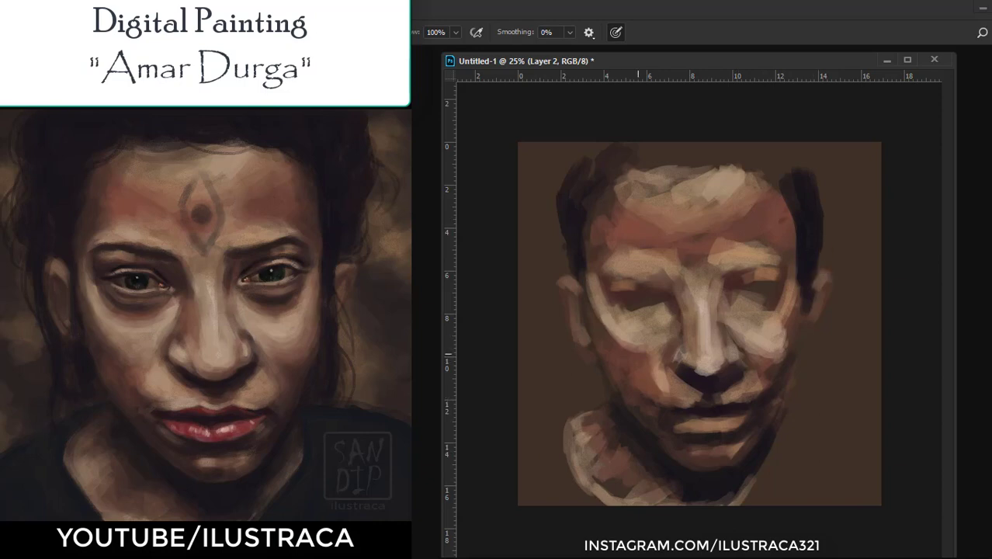
Paint dark shadows on the neck and shoulders and a dark shirt with collar.
mouse_move(598, 466)
mouse_down()
mouse_move(573, 434)
mouse_move(596, 440)
mouse_move(584, 428)
mouse_move(638, 500)
mouse_move(739, 501)
mouse_move(752, 475)
mouse_up()
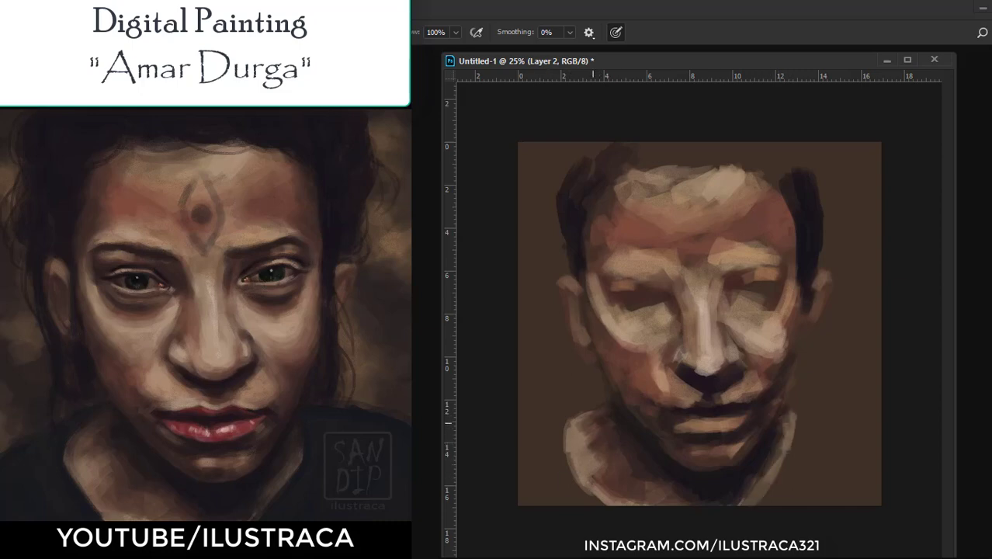
mouse_move(593, 423)
mouse_down()
mouse_move(571, 456)
mouse_move(573, 428)
mouse_move(557, 449)
mouse_up()
mouse_move(605, 450)
mouse_down()
mouse_move(565, 503)
mouse_move(554, 440)
mouse_move(528, 501)
mouse_up()
drag(578, 470, 582, 505)
mouse_move(790, 407)
mouse_down()
mouse_move(876, 425)
mouse_move(866, 419)
mouse_move(756, 501)
mouse_move(815, 446)
mouse_move(768, 503)
mouse_up()
mouse_move(869, 419)
mouse_down()
mouse_move(849, 477)
mouse_move(877, 505)
mouse_up()
drag(563, 407, 583, 428)
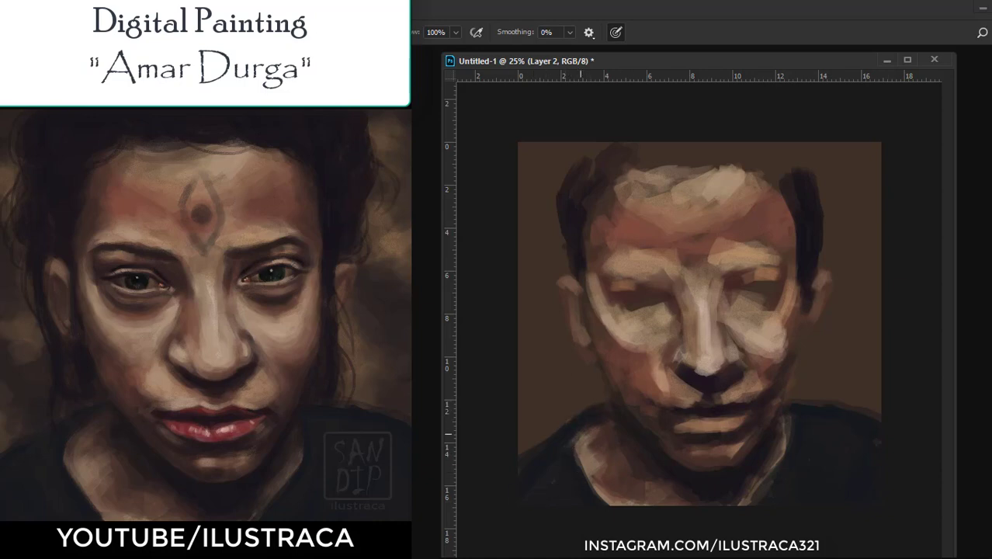
Sample shoulder colours and add darker patches to the shirt and left neck.
alt+click(586, 441)
alt+click(613, 429)
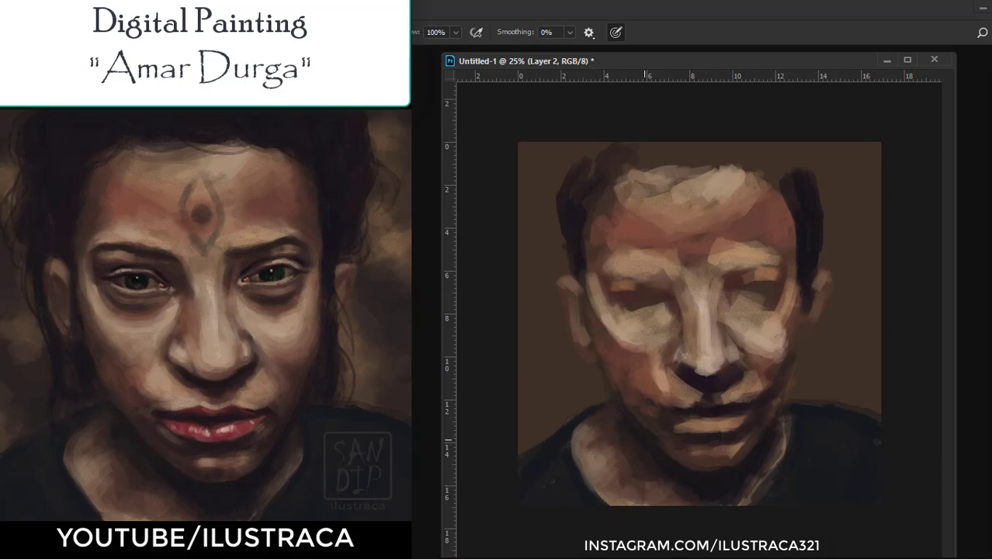
drag(768, 467, 745, 496)
drag(782, 419, 771, 471)
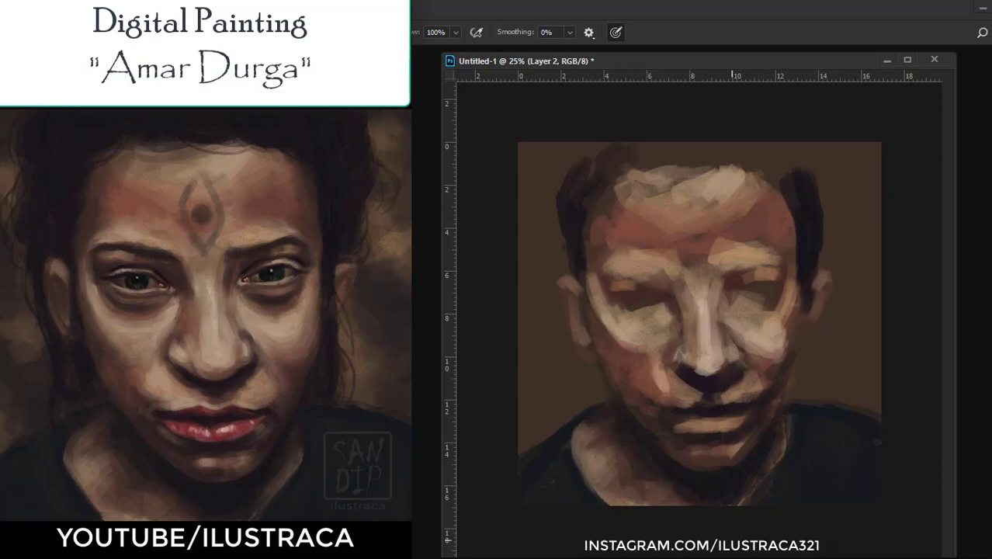
mouse_move(574, 440)
mouse_down()
mouse_move(577, 425)
mouse_move(528, 446)
mouse_up()
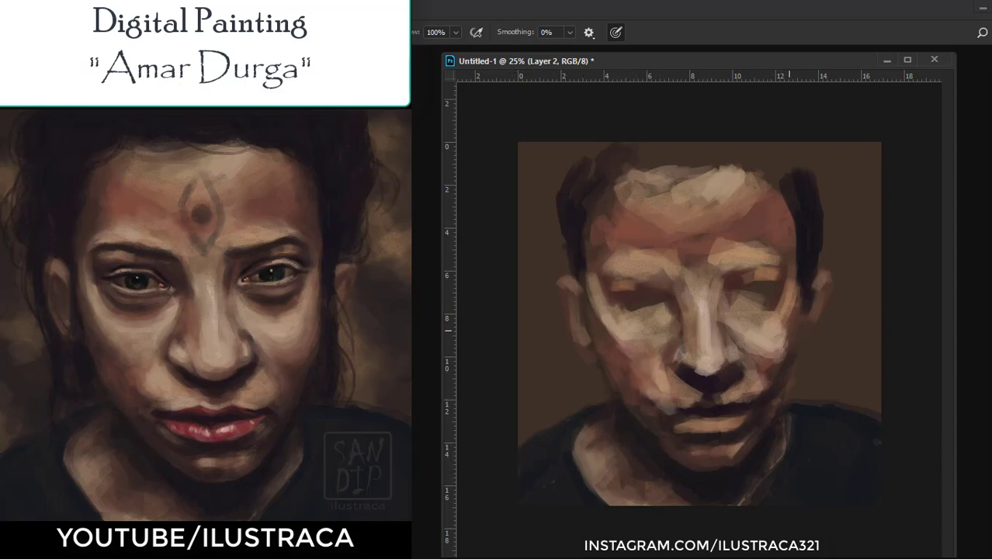
Lighten the left cheek and brow area and deepen both eye socket shadows.
drag(594, 295, 624, 361)
mouse_move(690, 260)
mouse_down()
mouse_move(730, 218)
mouse_move(686, 275)
mouse_up()
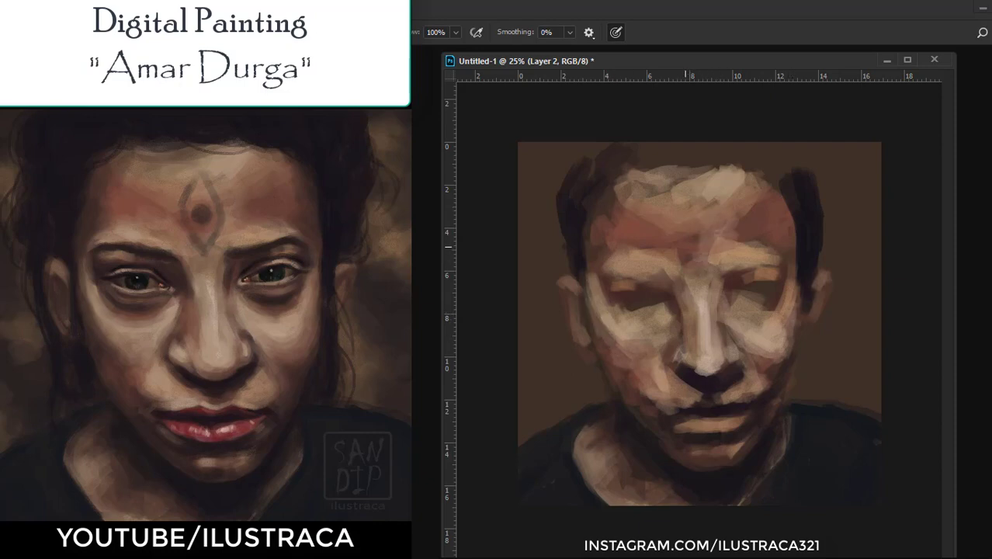
mouse_move(644, 317)
mouse_down()
mouse_move(612, 335)
mouse_move(629, 332)
mouse_up()
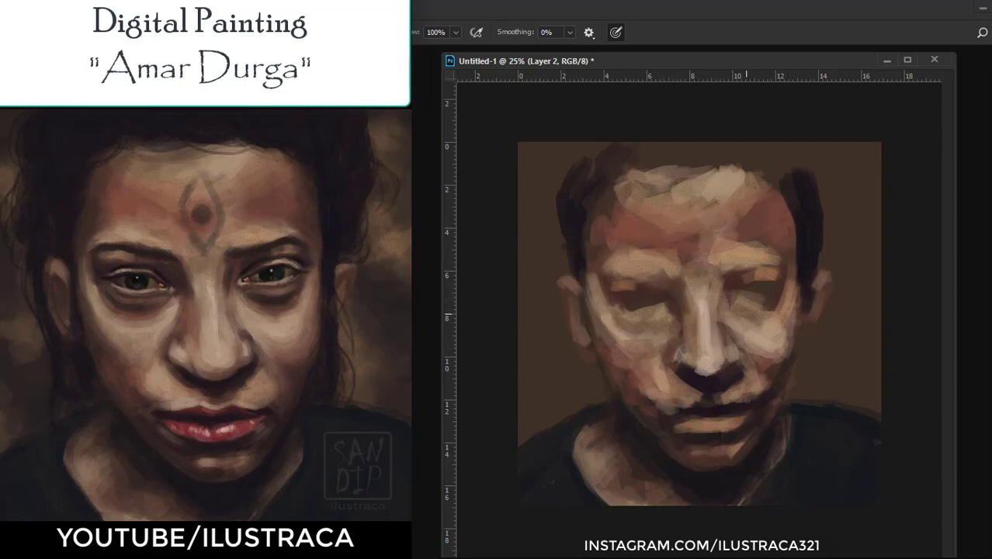
drag(729, 306, 776, 320)
drag(603, 299, 635, 326)
drag(630, 333, 666, 318)
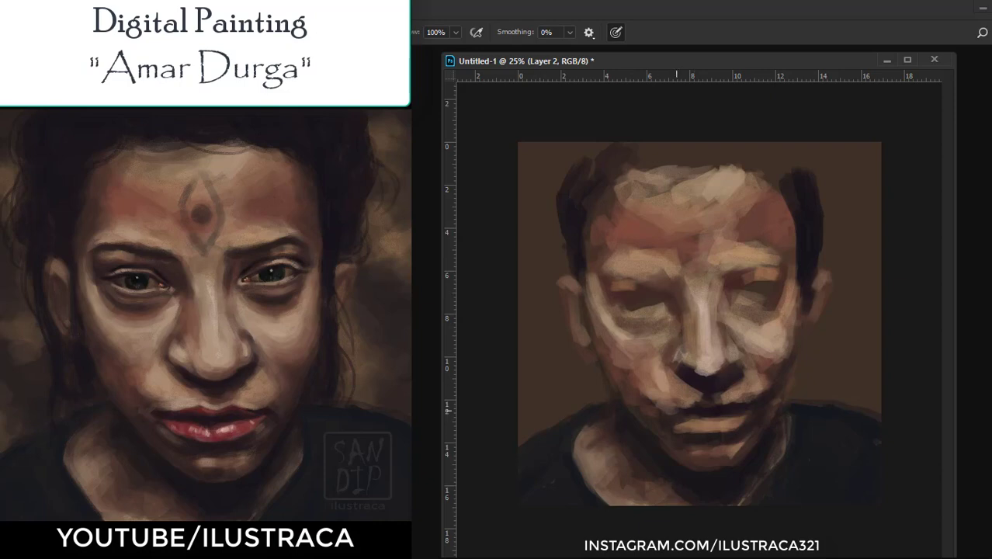
Add a dark accent near the mouth and highlights on the upper lip.
drag(683, 412, 647, 397)
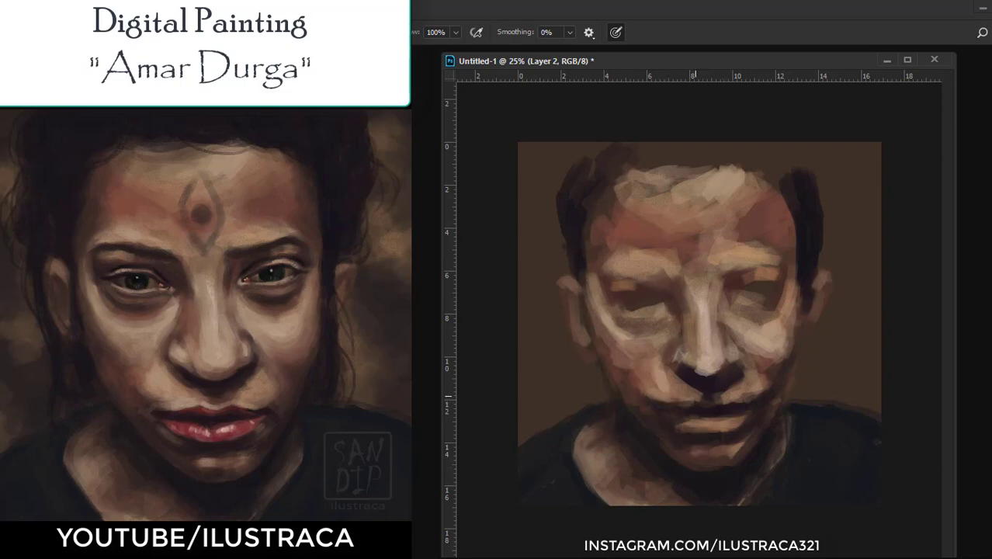
drag(660, 409, 692, 404)
drag(646, 398, 659, 402)
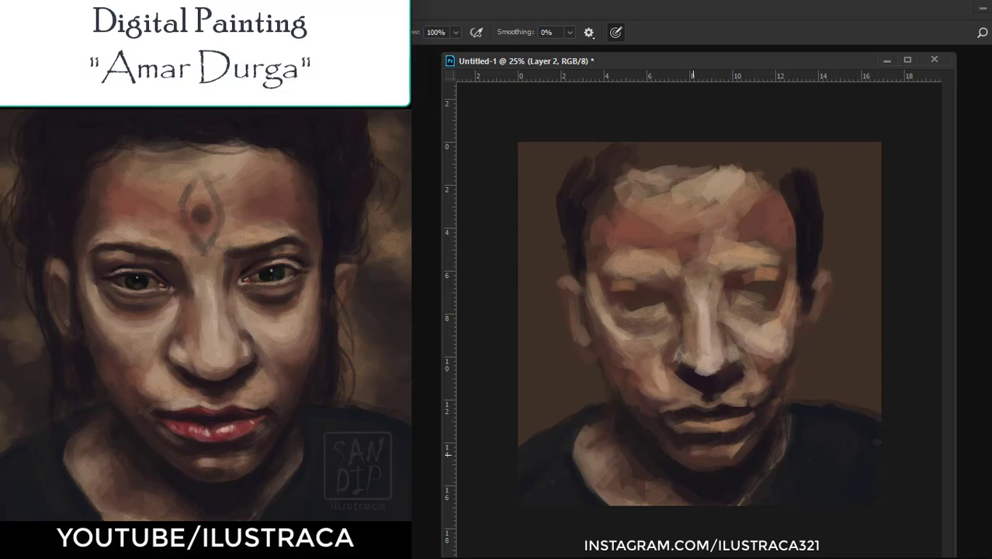
Highlight the lower lids of both eyes.
drag(738, 287, 776, 285)
drag(743, 293, 780, 291)
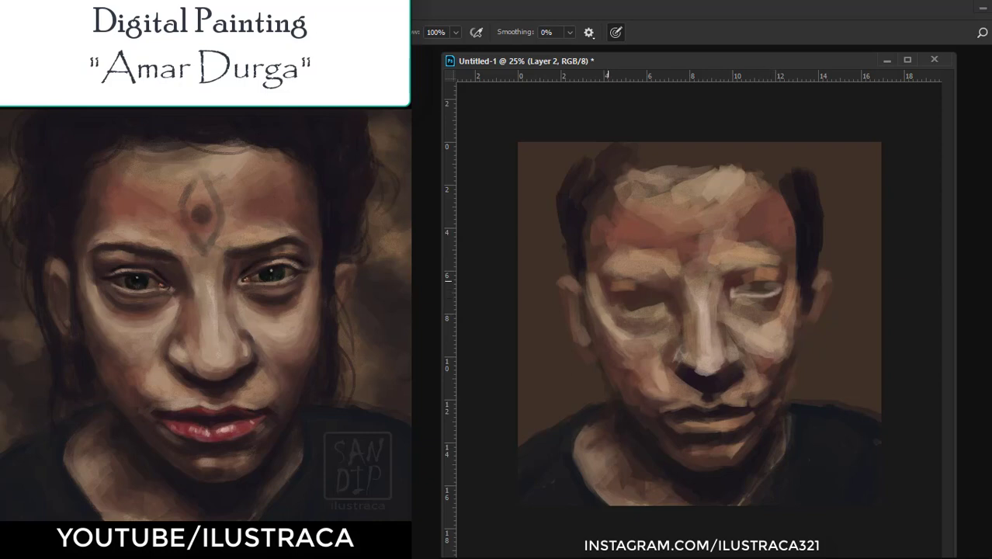
mouse_move(652, 304)
mouse_down()
mouse_move(613, 302)
mouse_move(672, 298)
mouse_up()
drag(605, 295, 671, 302)
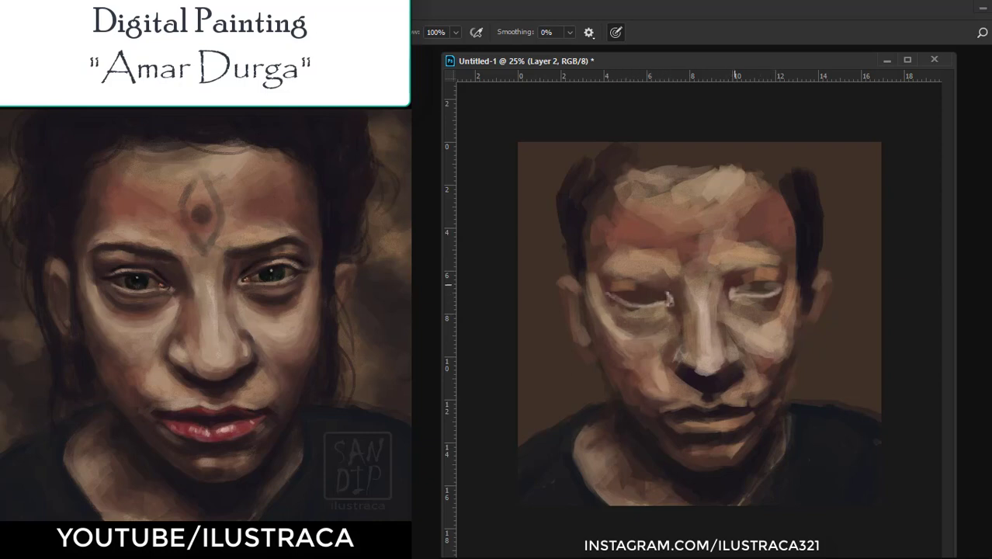
Darken both upper eyelids and add highlights along the lower lids.
mouse_move(741, 273)
mouse_down()
mouse_move(779, 271)
mouse_move(791, 283)
mouse_up()
mouse_move(653, 281)
mouse_down()
mouse_move(613, 281)
mouse_move(672, 294)
mouse_up()
drag(616, 280, 658, 283)
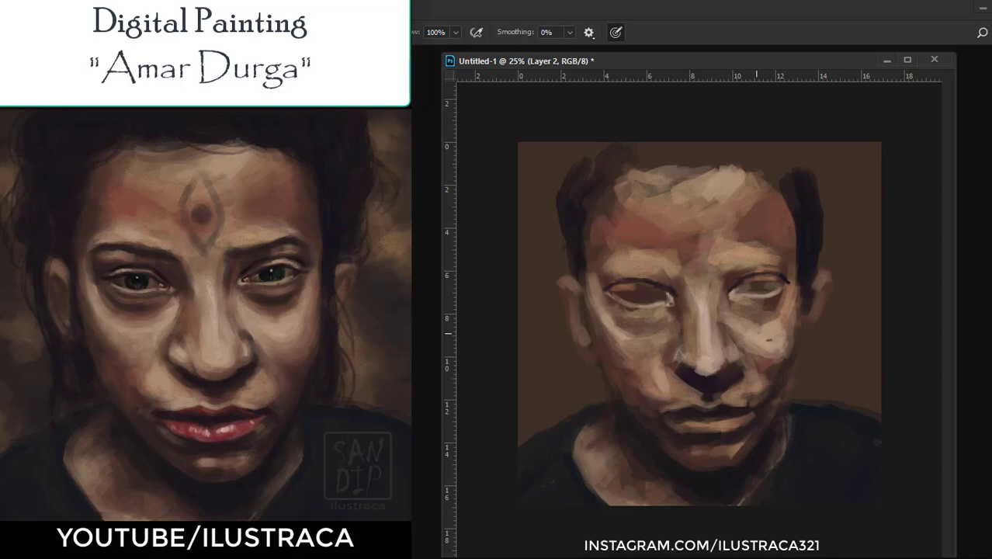
drag(610, 287, 667, 284)
drag(760, 276, 787, 284)
Refine lower-lid highlights and shadows and darken the left upper lid's inner corner.
mouse_move(726, 294)
mouse_down()
mouse_move(771, 306)
mouse_move(751, 303)
mouse_up()
mouse_move(614, 317)
mouse_down()
mouse_move(674, 288)
mouse_move(675, 311)
mouse_up()
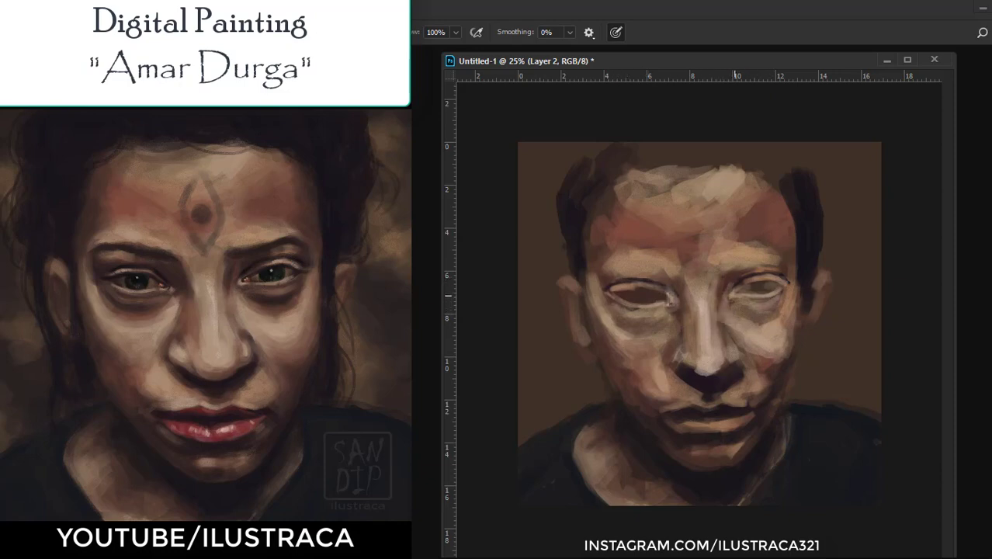
drag(736, 294, 774, 296)
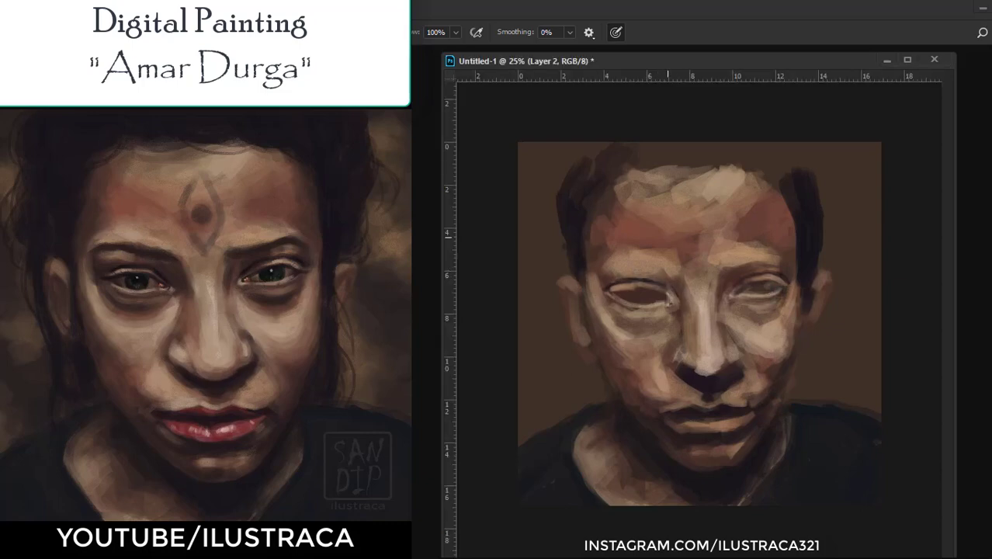
mouse_move(676, 288)
mouse_down()
mouse_move(665, 302)
mouse_move(672, 299)
mouse_move(626, 273)
mouse_move(670, 271)
mouse_up()
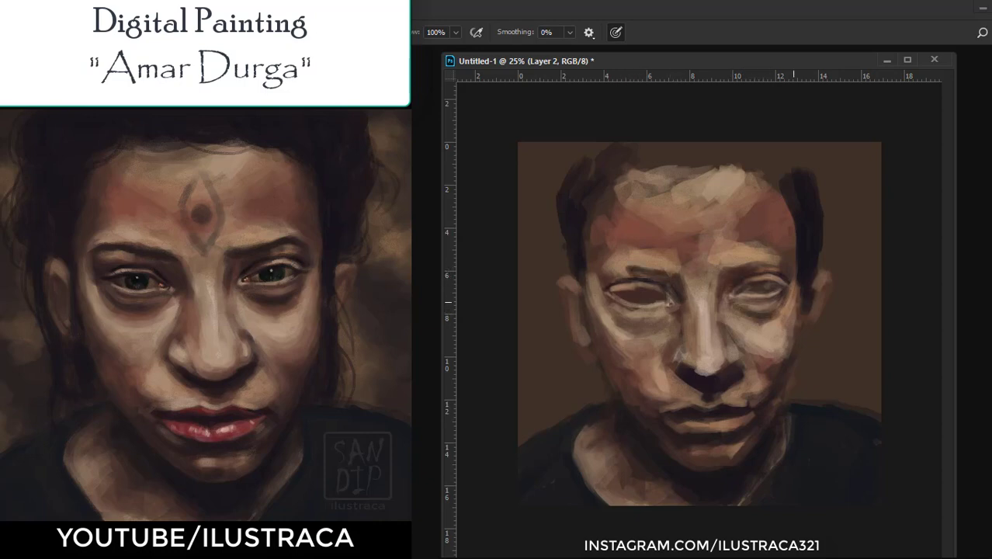
drag(635, 326, 661, 315)
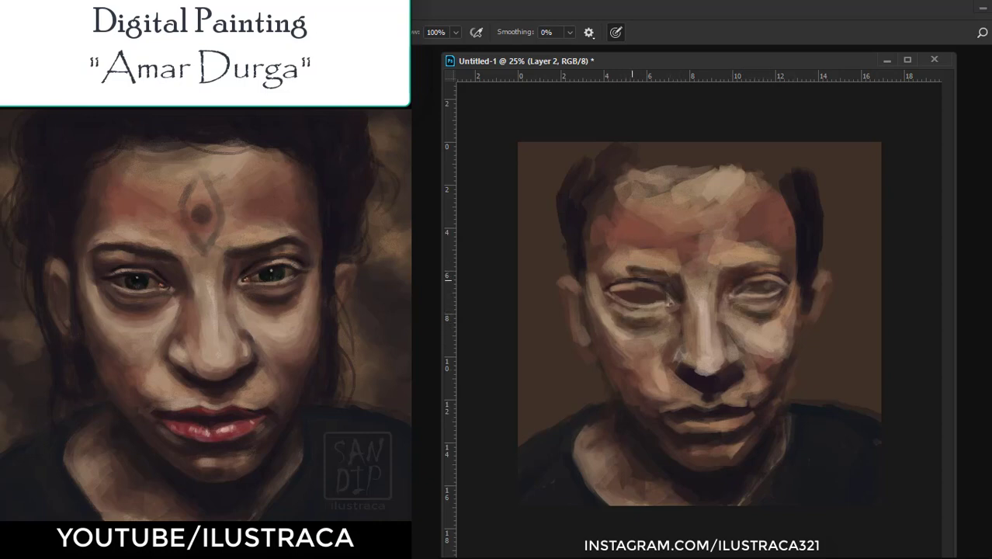
Darken the left eye corner, brow and temple, shadow under both eyes, and highlight the nose tip.
mouse_move(631, 275)
mouse_down()
mouse_move(600, 283)
mouse_move(644, 265)
mouse_move(676, 273)
mouse_move(780, 257)
mouse_up()
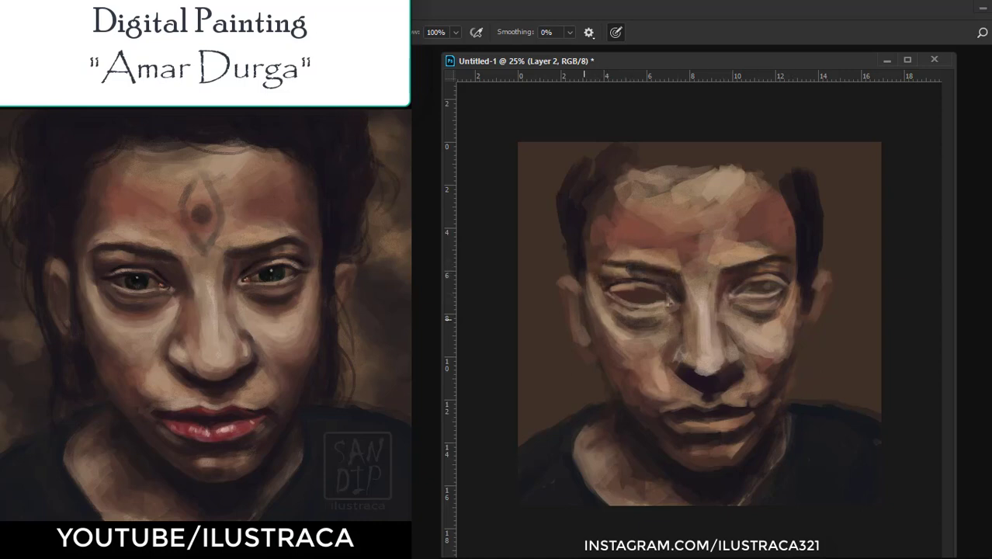
drag(599, 268, 621, 264)
drag(599, 222, 613, 255)
drag(616, 318, 663, 309)
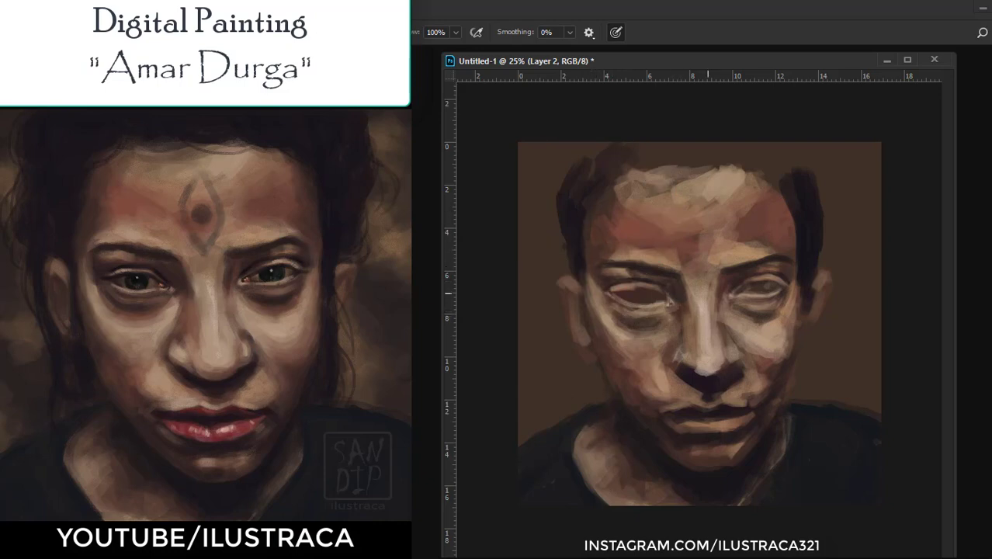
drag(741, 314, 786, 303)
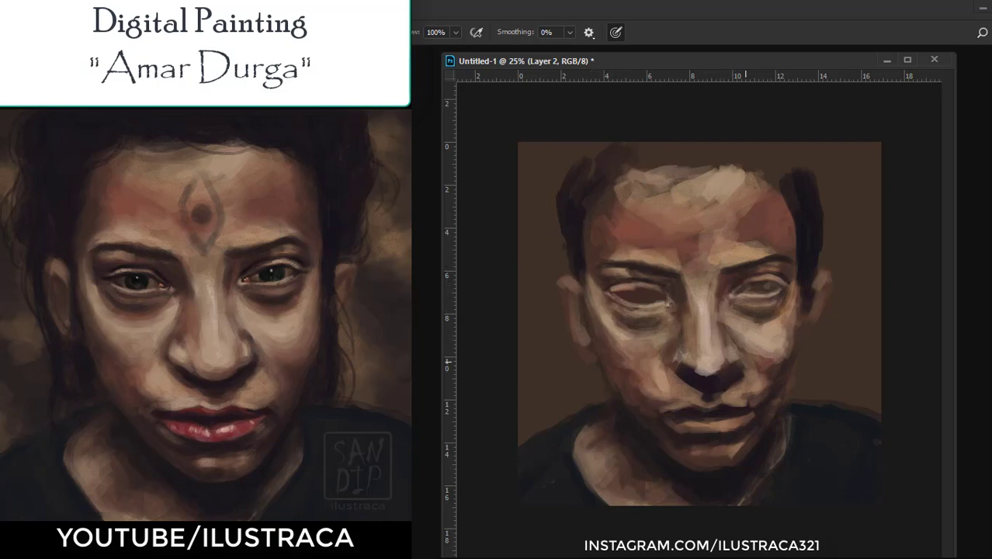
mouse_move(684, 354)
mouse_down()
mouse_move(736, 364)
mouse_move(690, 368)
mouse_up()
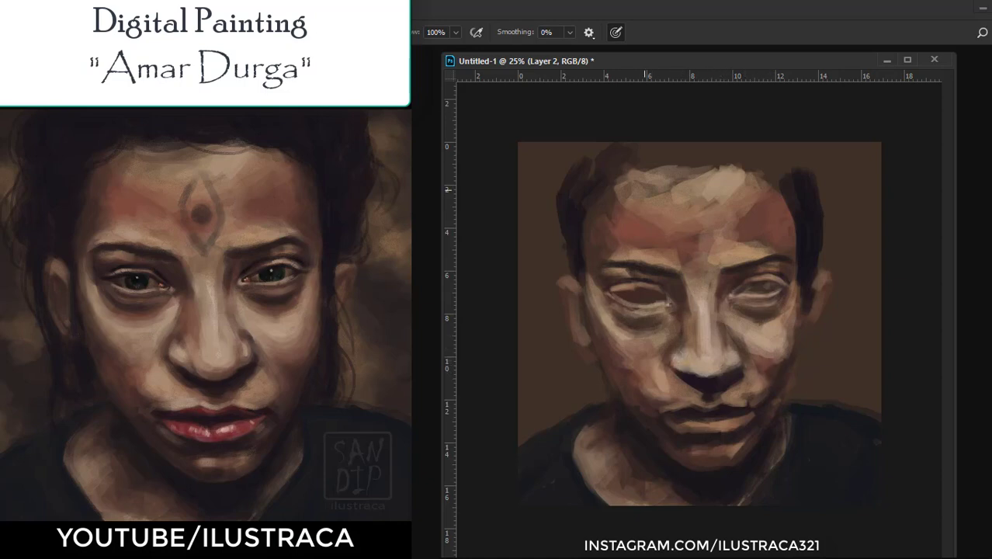
Extend the reddish forehead patch and darken the nose bridge.
drag(604, 227, 649, 234)
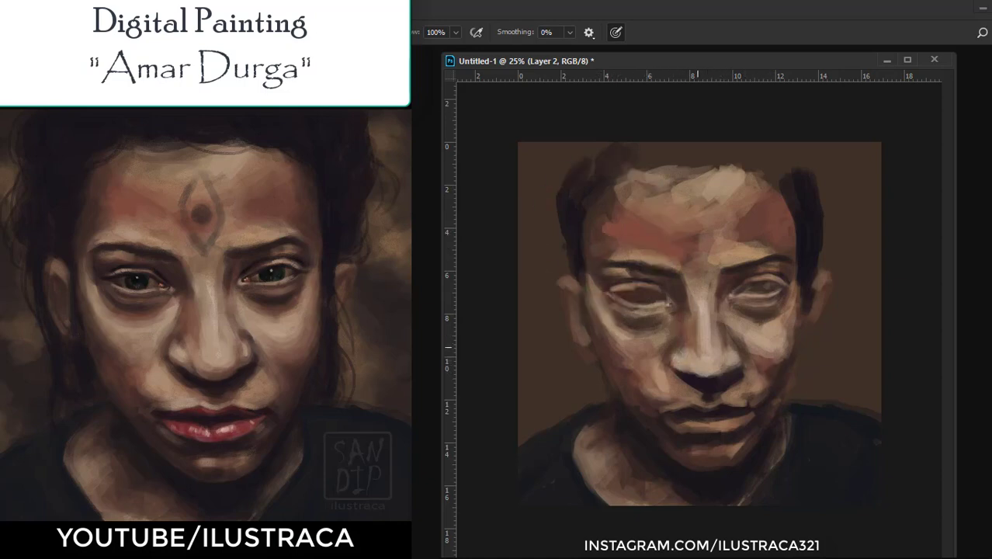
drag(697, 347, 687, 361)
drag(667, 307, 637, 312)
drag(691, 291, 693, 360)
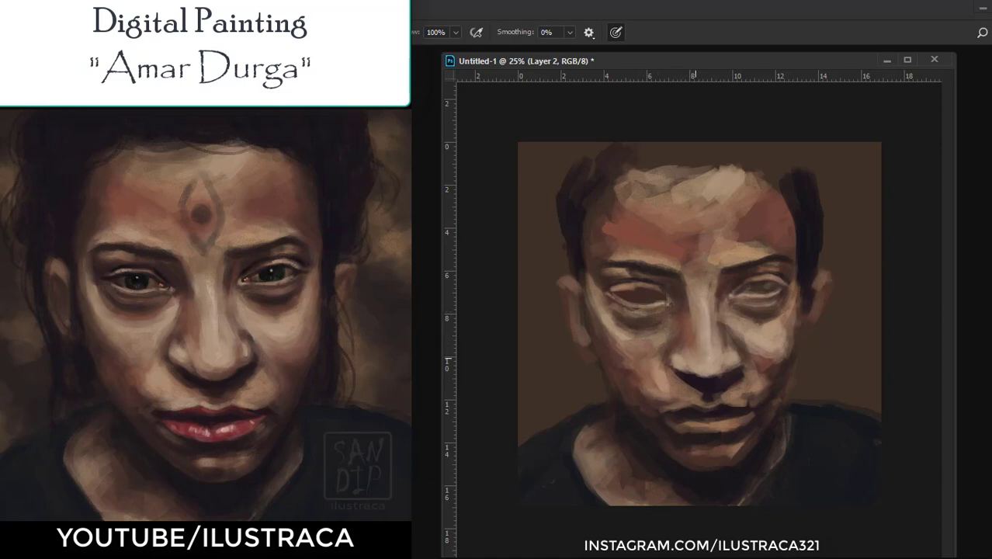
Sample skin tones and paint them over the right temple and upper-right forehead.
alt+click(706, 364)
alt+click(761, 363)
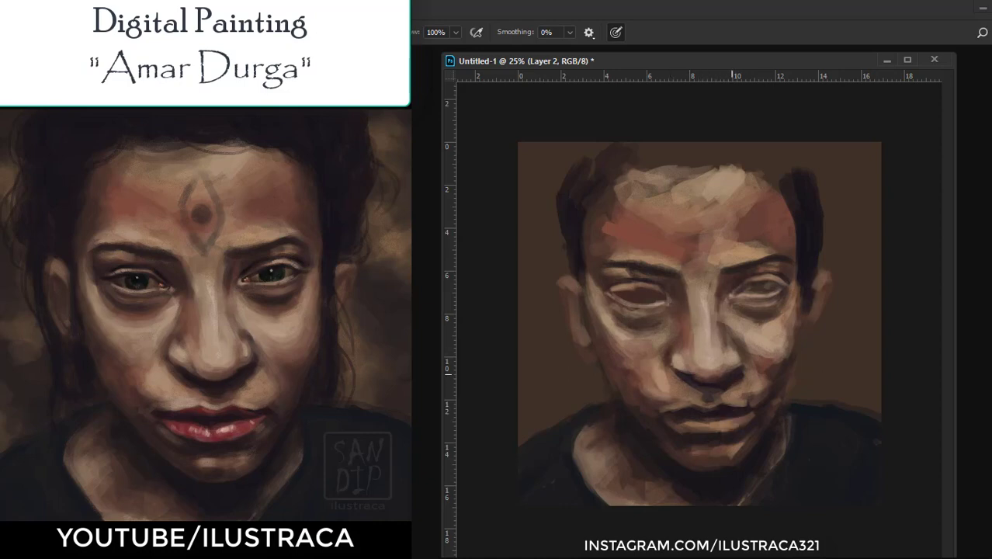
alt+click(710, 378)
alt+click(730, 341)
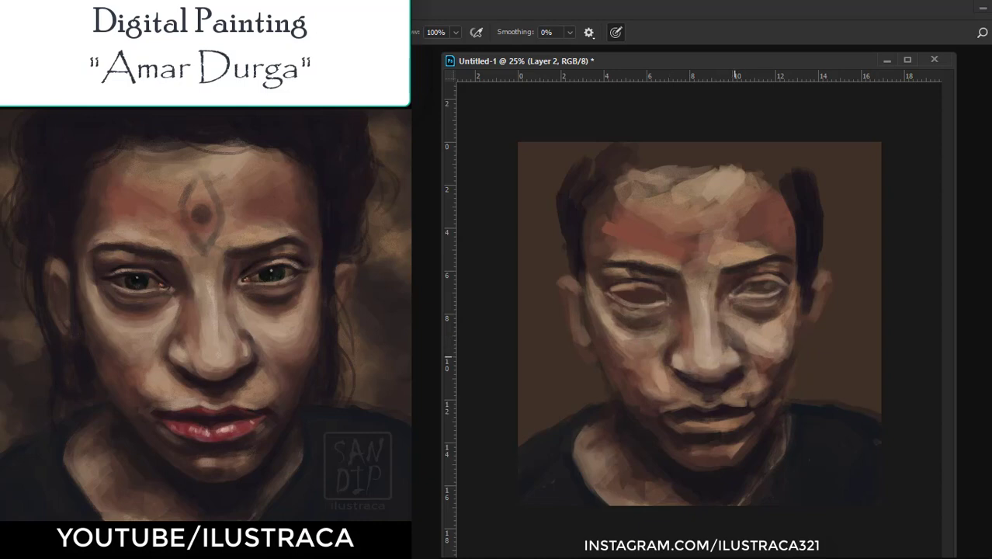
alt+click(734, 349)
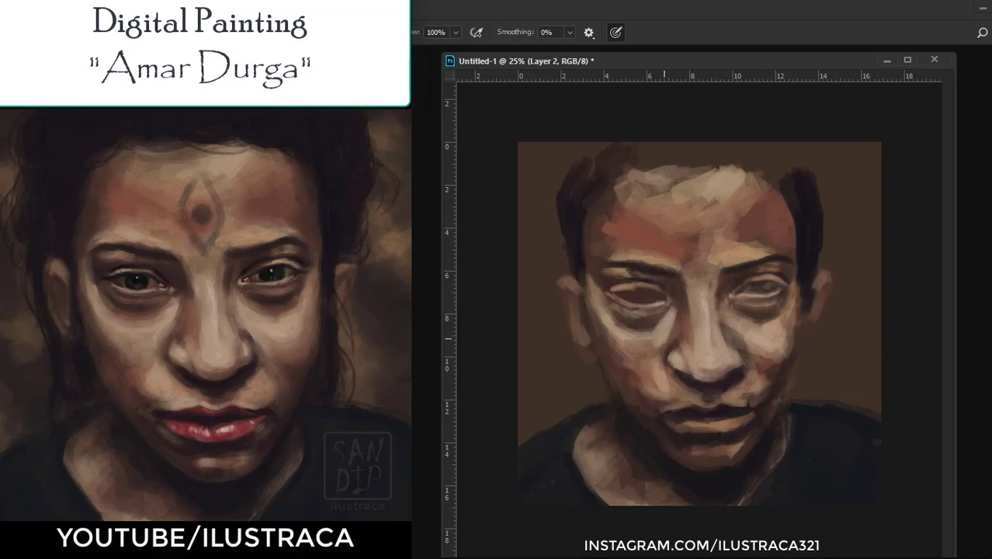
mouse_move(786, 300)
mouse_down()
mouse_move(793, 261)
mouse_move(764, 176)
mouse_move(760, 209)
mouse_up()
drag(776, 163, 742, 168)
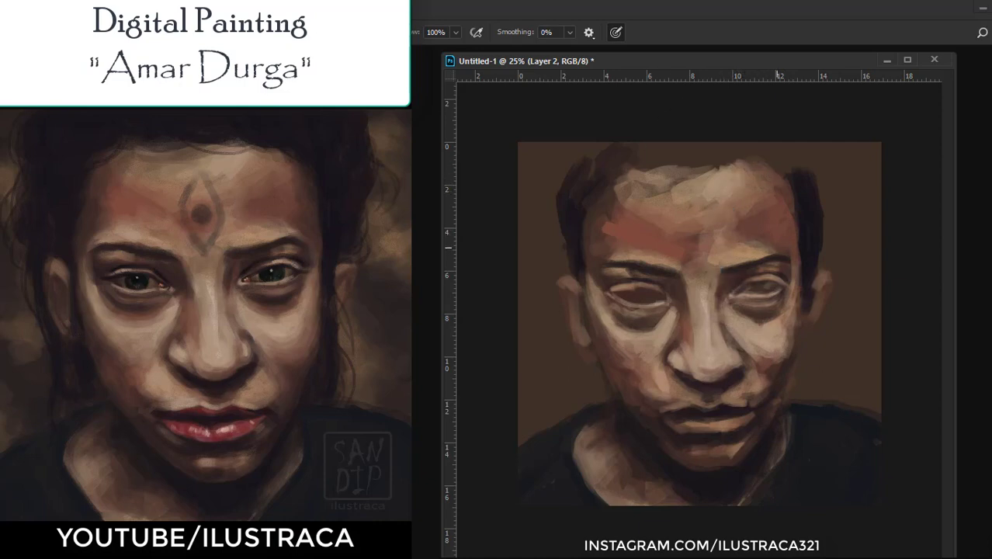
Lighten the forehead above the left brow, darken the hairline, and tint the lower lip reddish-pink.
drag(679, 267, 617, 250)
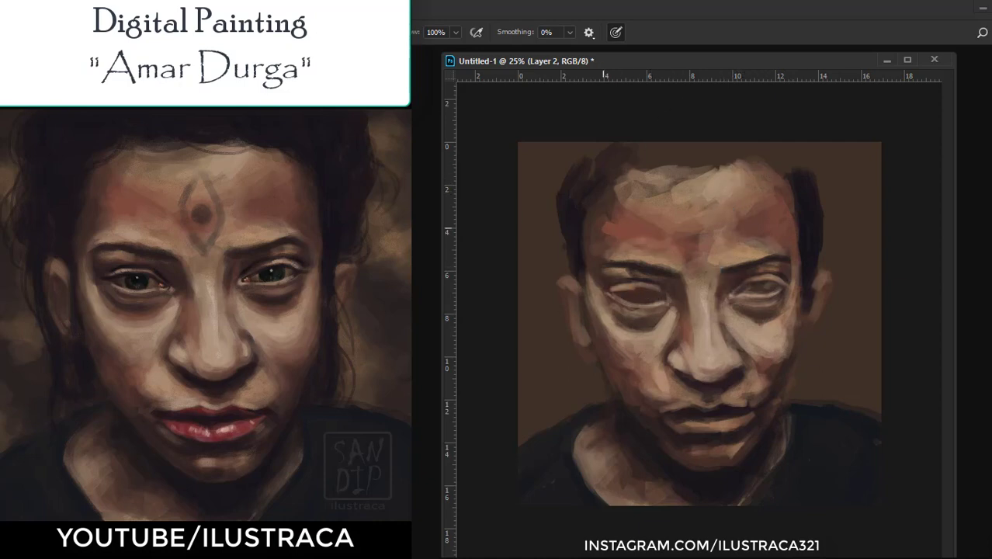
drag(621, 204, 630, 173)
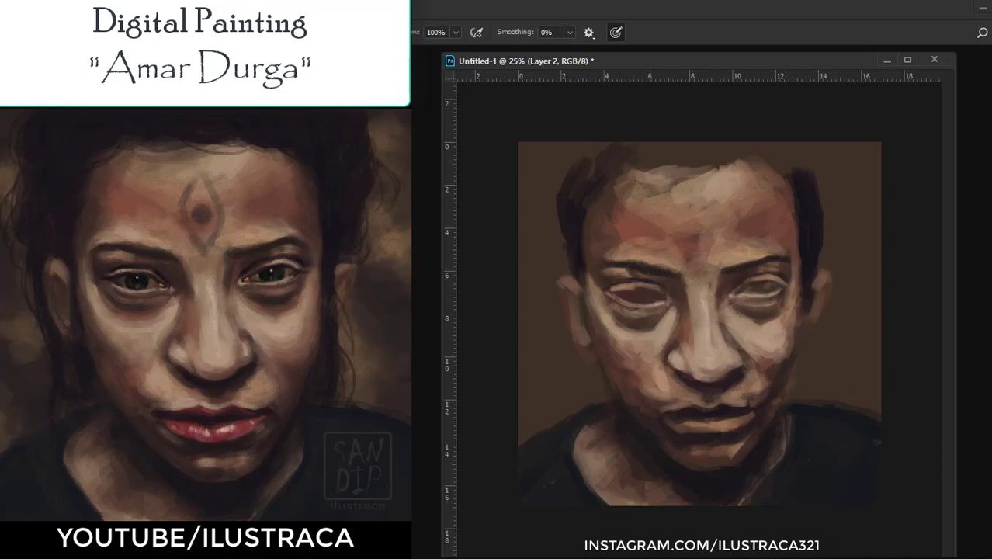
mouse_move(686, 433)
mouse_down()
mouse_move(736, 431)
mouse_move(687, 424)
mouse_up()
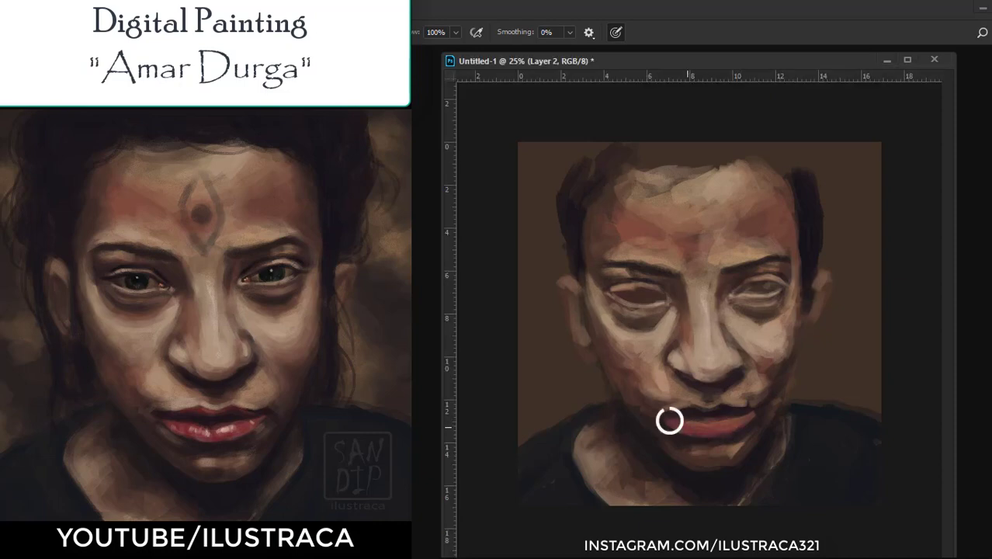
Zoom in and darken the line between the lips and the lower lip toward the chin.
key(ctrl+plus)
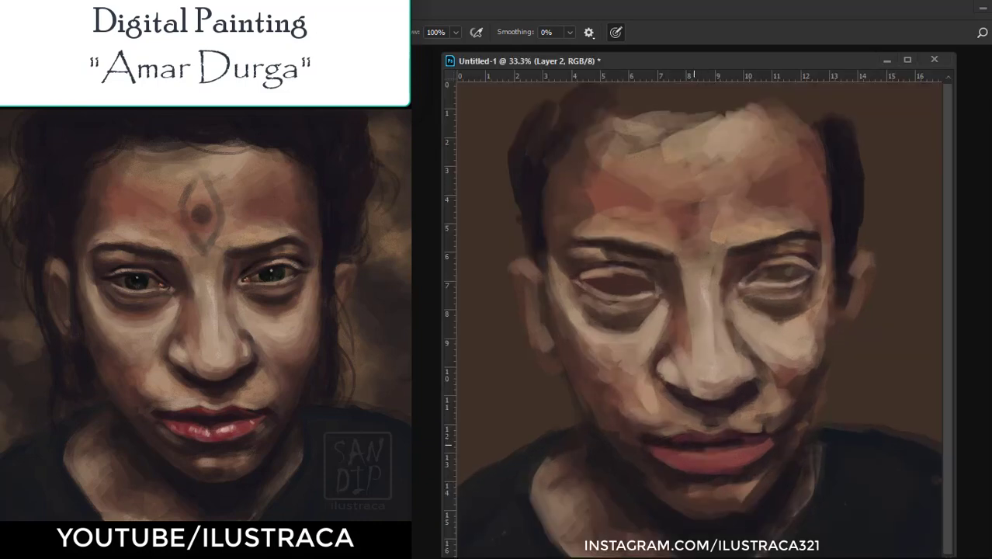
drag(674, 449, 732, 448)
mouse_move(653, 453)
mouse_down()
mouse_move(677, 466)
mouse_move(770, 447)
mouse_up()
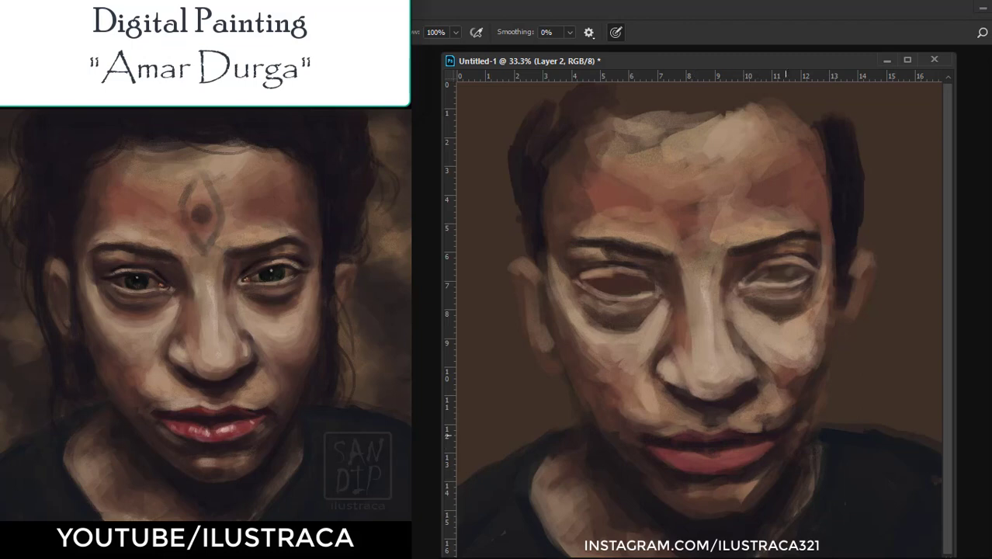
drag(697, 450, 746, 460)
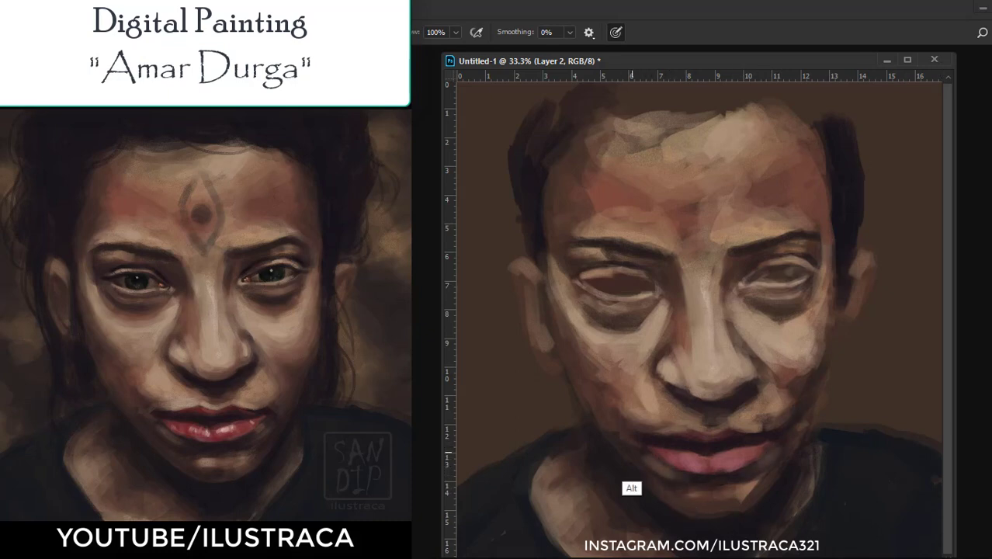
Sample darker tones near the lips and brow, then darken the left face edge and right-side hair.
click(643, 456)
click(640, 513)
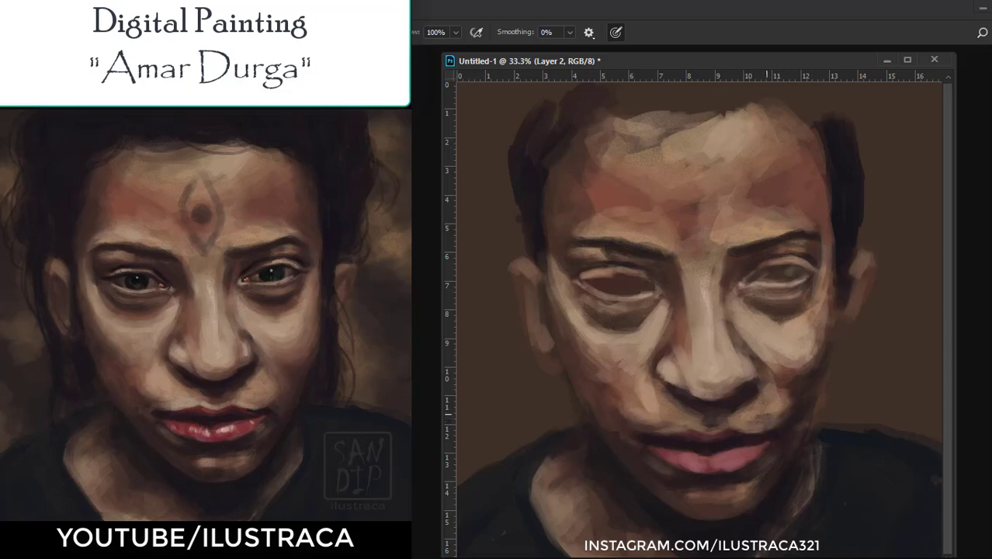
alt+click(780, 423)
alt+click(785, 374)
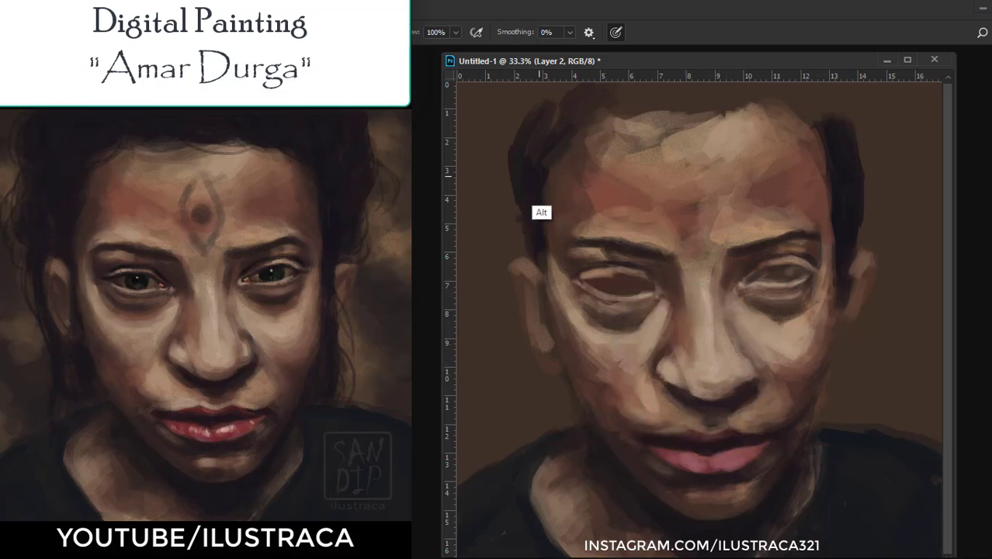
drag(539, 260, 508, 167)
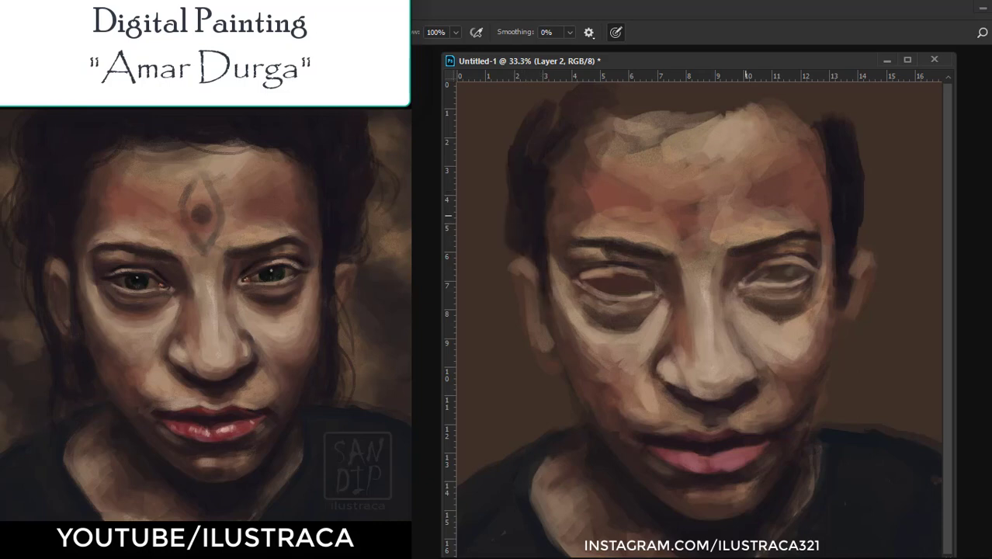
drag(863, 224, 852, 109)
Deepen the jaw, left cheek and left temple shadows, and darken the right eyebrow.
drag(837, 310, 840, 351)
mouse_move(544, 323)
mouse_down()
mouse_move(556, 347)
mouse_move(589, 371)
mouse_up()
drag(547, 201, 546, 162)
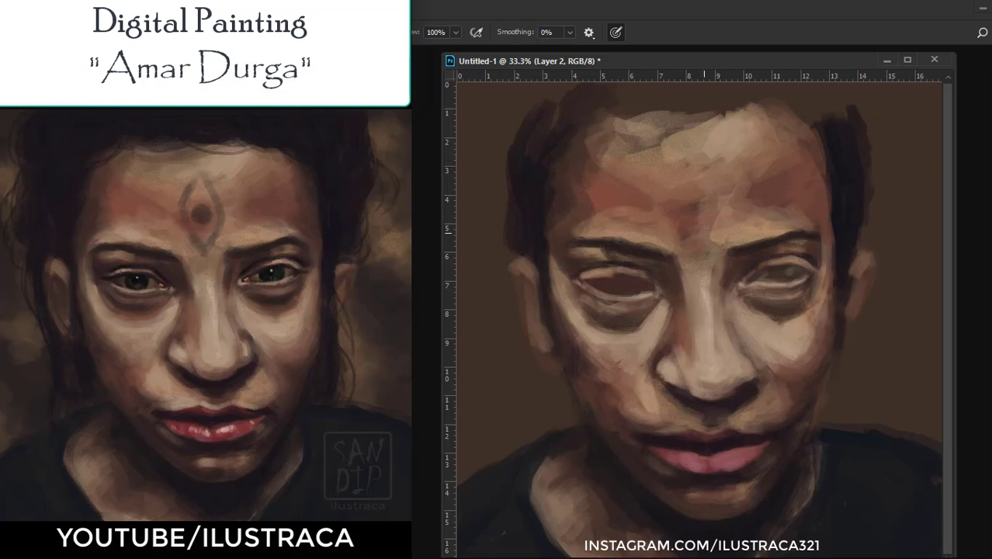
drag(835, 303, 820, 368)
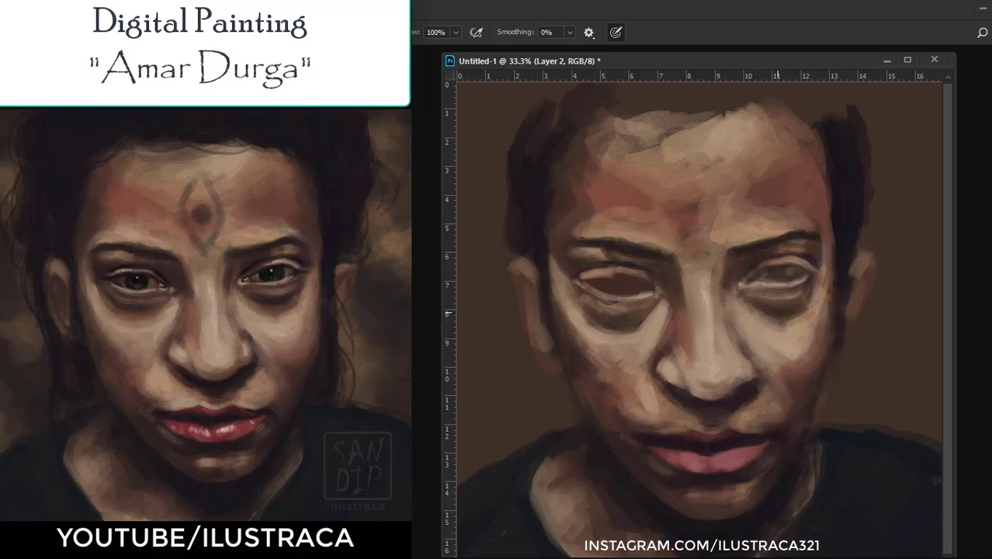
drag(830, 226, 819, 231)
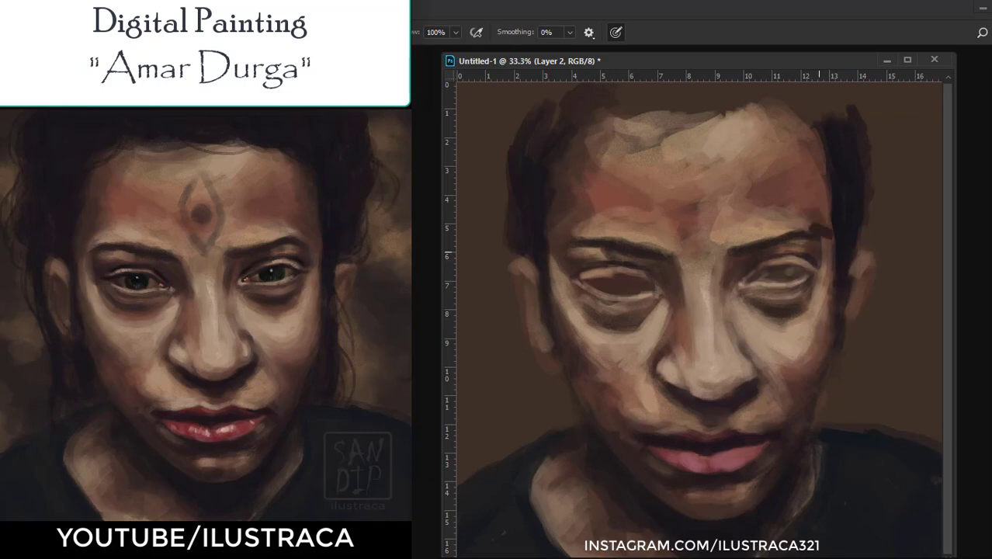
Sample tan colours near the eyes and darken the upper lids of both eyes.
key(ctrl+minus)
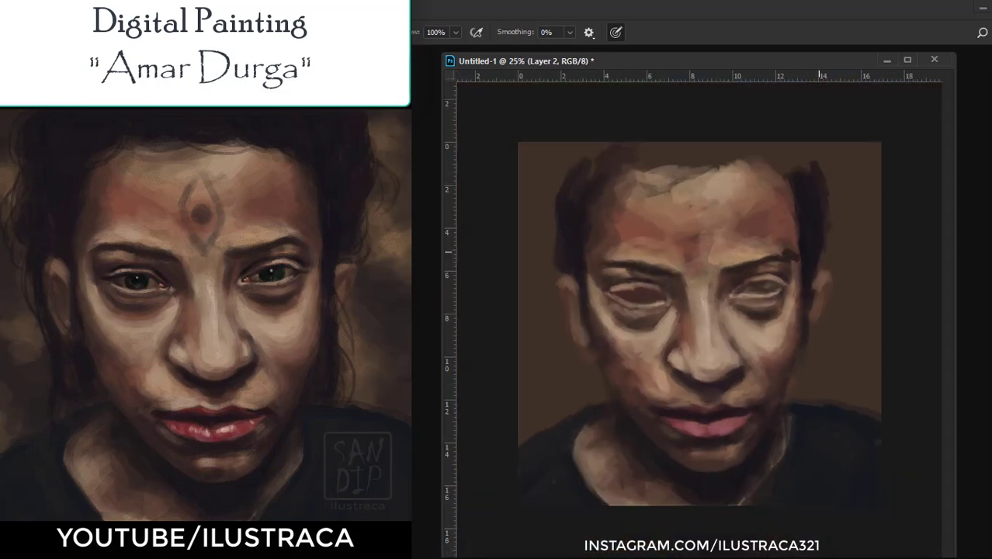
key(ctrl+plus)
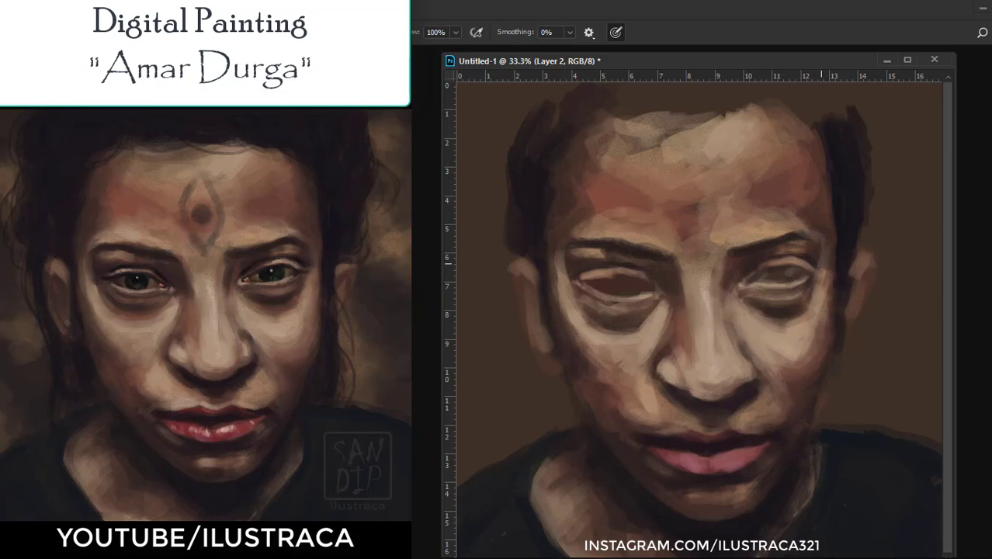
alt+click(819, 292)
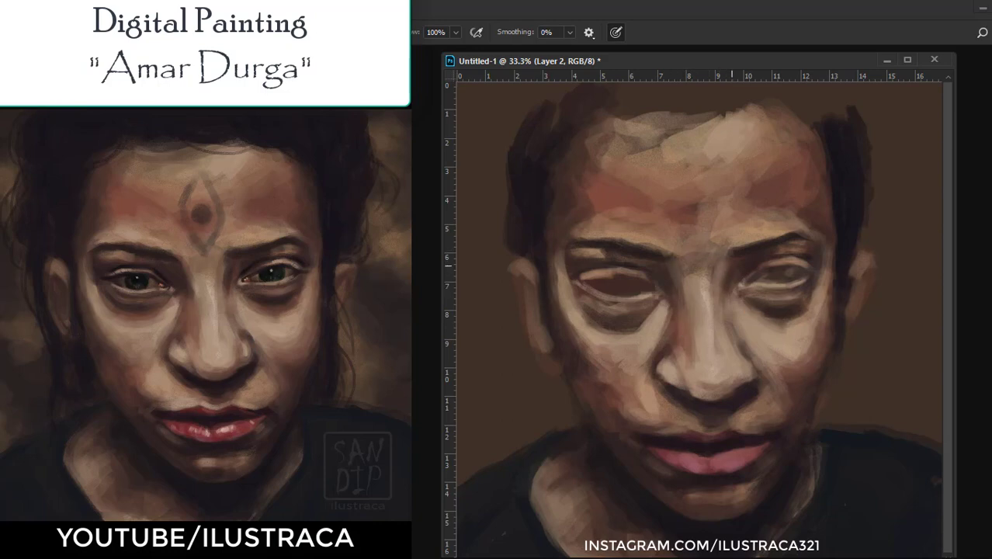
alt+click(633, 299)
alt+click(637, 295)
drag(658, 279, 581, 277)
drag(773, 266, 805, 264)
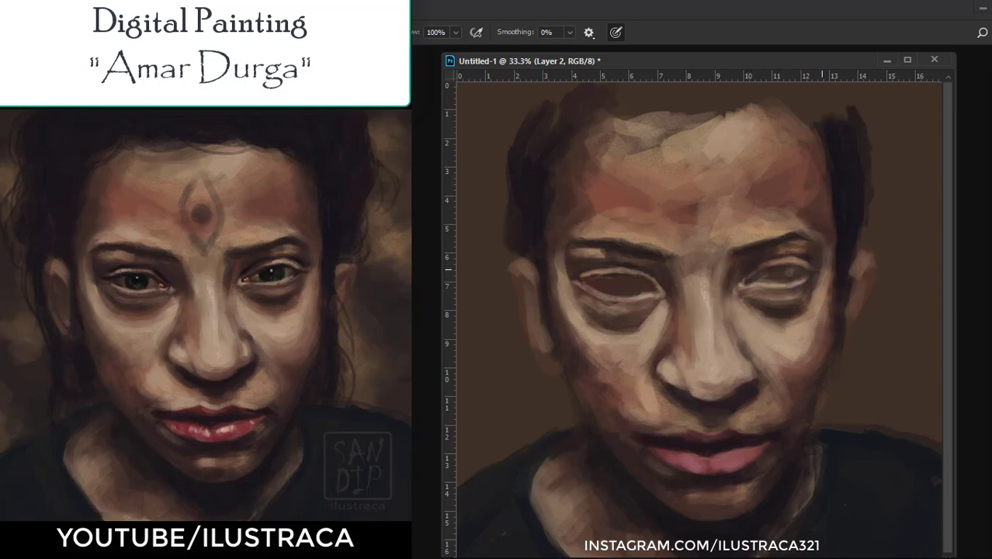
drag(617, 273, 582, 276)
Shade the nose bridge, under the left eye and under the nose; lighten above the upper lip.
drag(669, 264, 678, 284)
drag(648, 355, 666, 328)
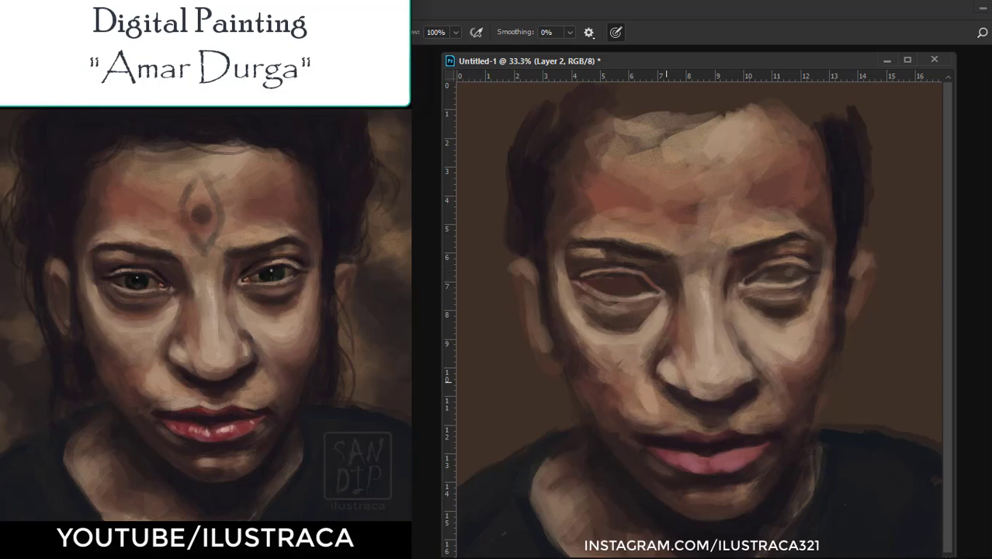
mouse_move(666, 378)
mouse_down()
mouse_move(723, 398)
mouse_move(753, 371)
mouse_up()
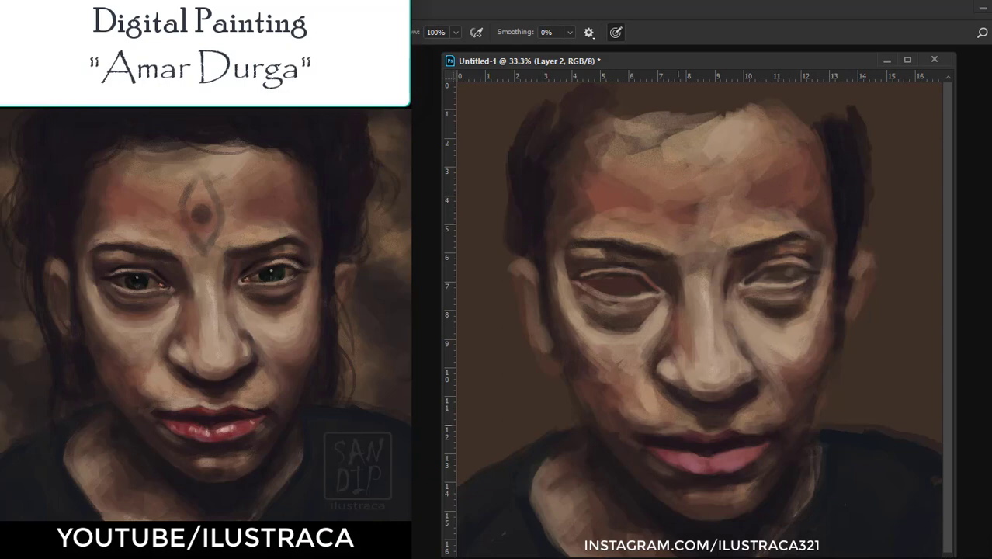
drag(659, 430, 757, 429)
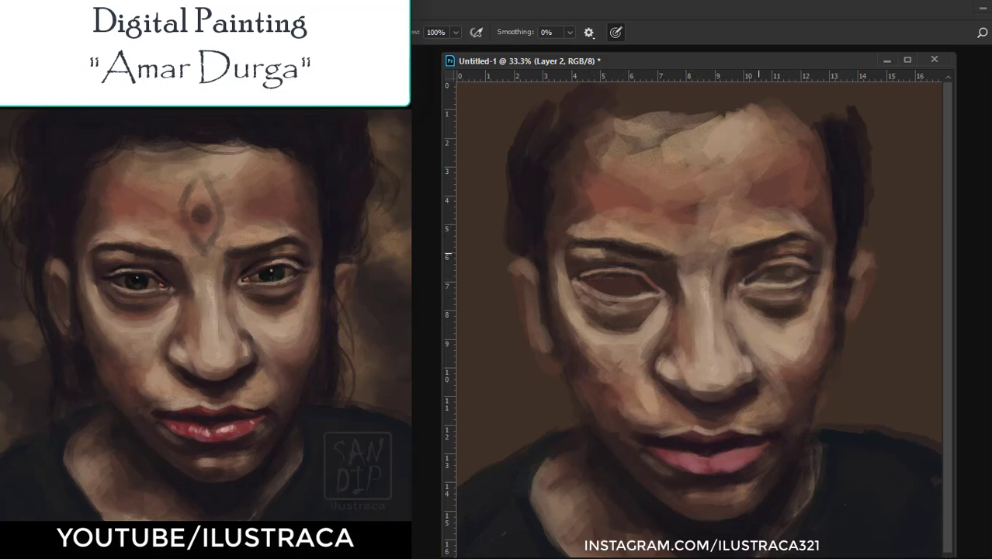
Shade the right side of the nose and refine the left eyelid, socket and under-eye.
drag(738, 360, 743, 373)
drag(582, 275, 617, 272)
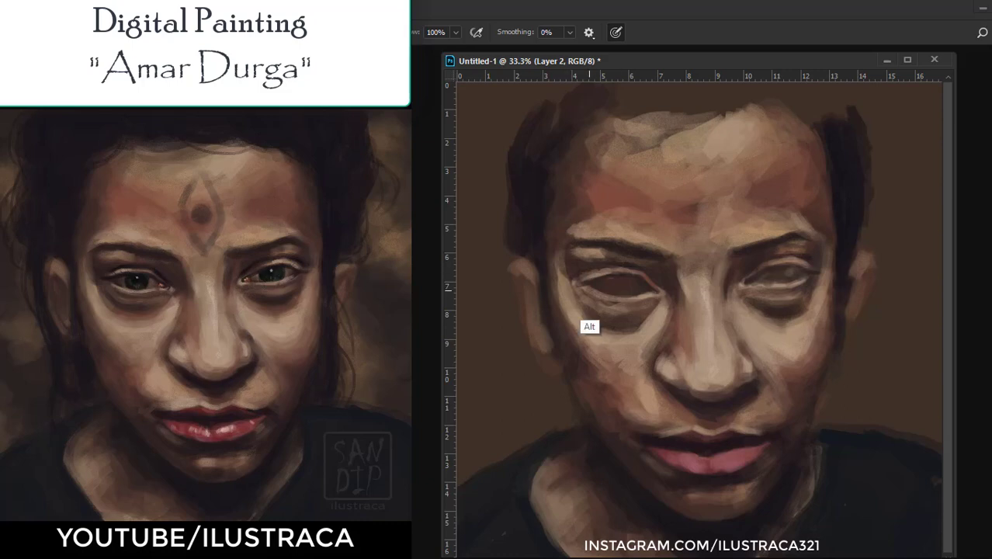
drag(620, 309, 574, 285)
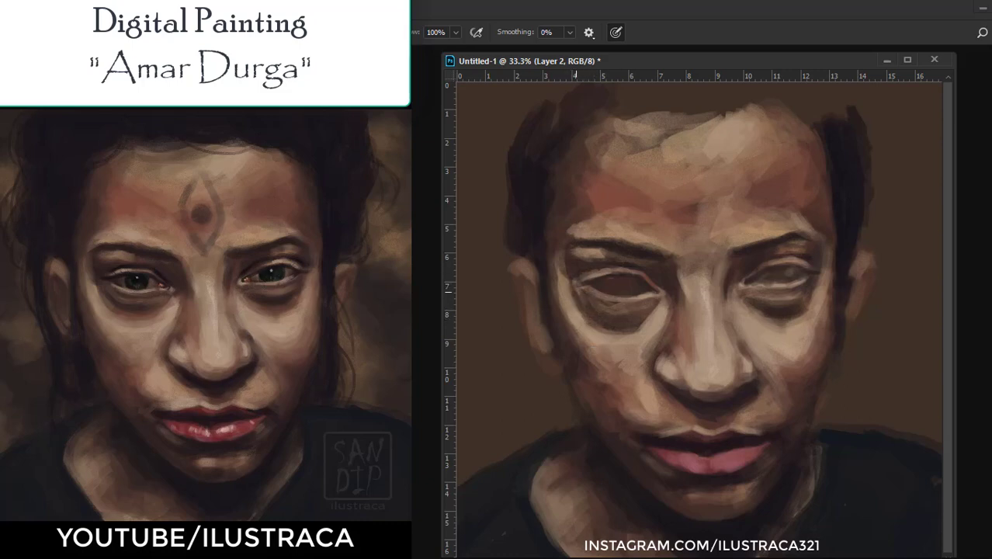
mouse_move(646, 326)
mouse_down()
mouse_move(593, 330)
mouse_move(664, 312)
mouse_up()
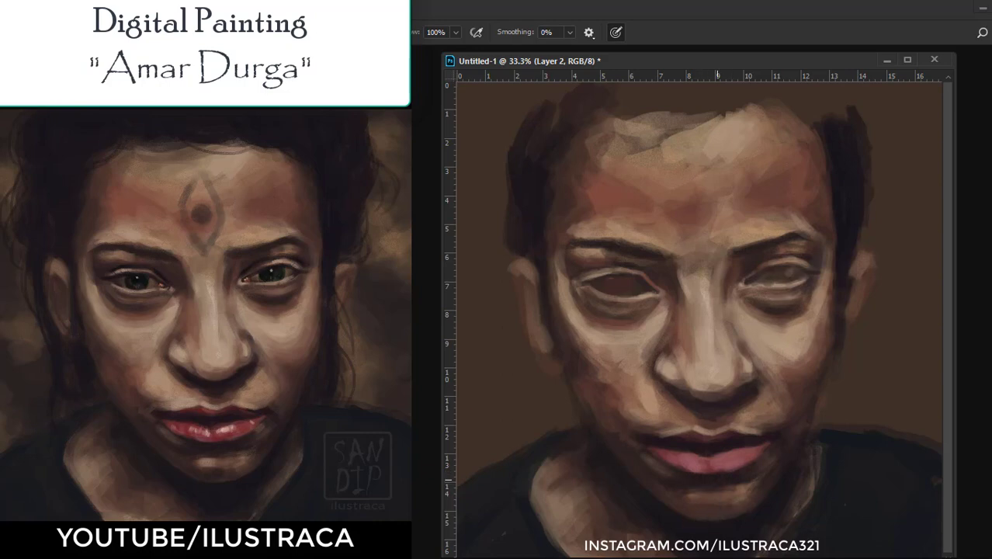
Darken a shirt patch, the area under the left eye and both eyebrows.
drag(688, 508, 694, 516)
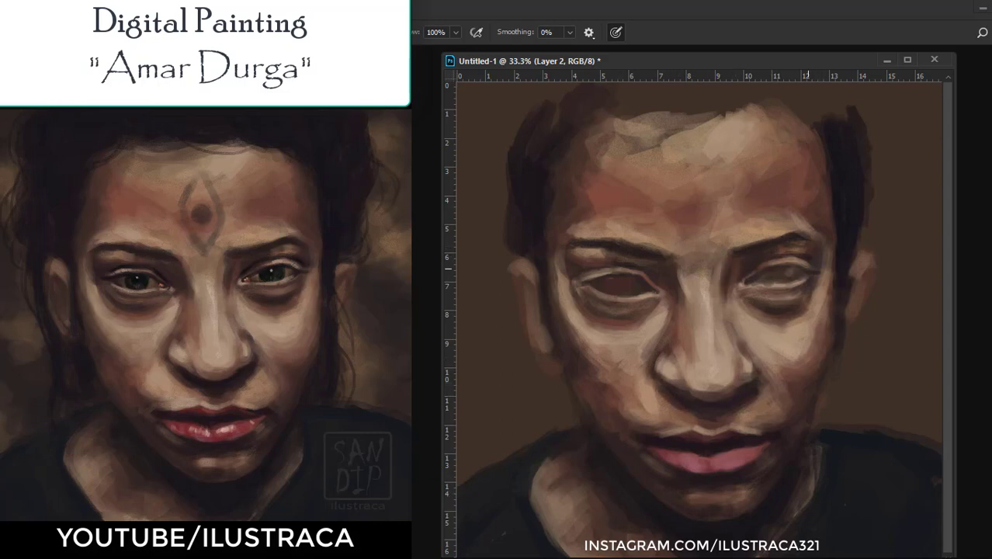
drag(636, 303, 590, 310)
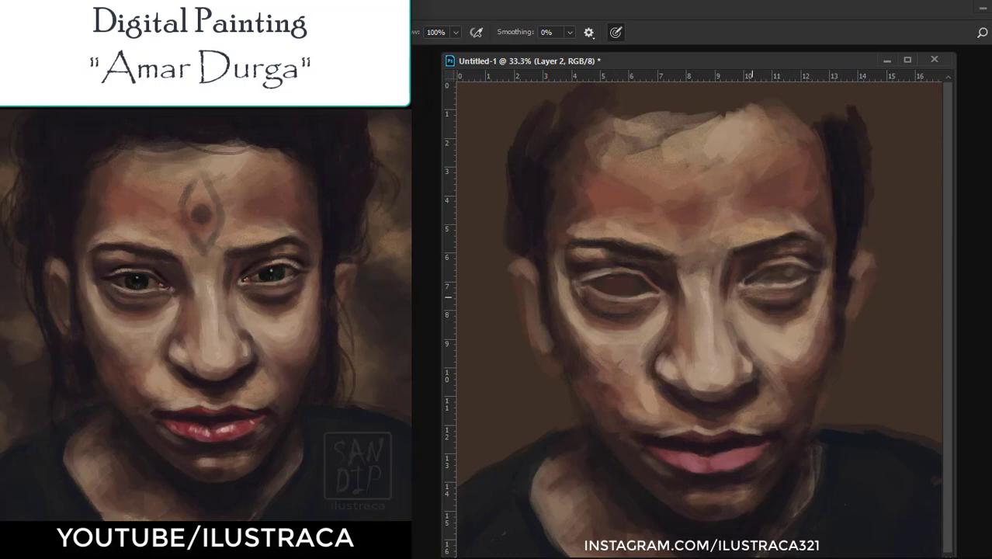
mouse_move(569, 264)
mouse_down()
mouse_move(560, 293)
mouse_move(602, 274)
mouse_move(607, 236)
mouse_up()
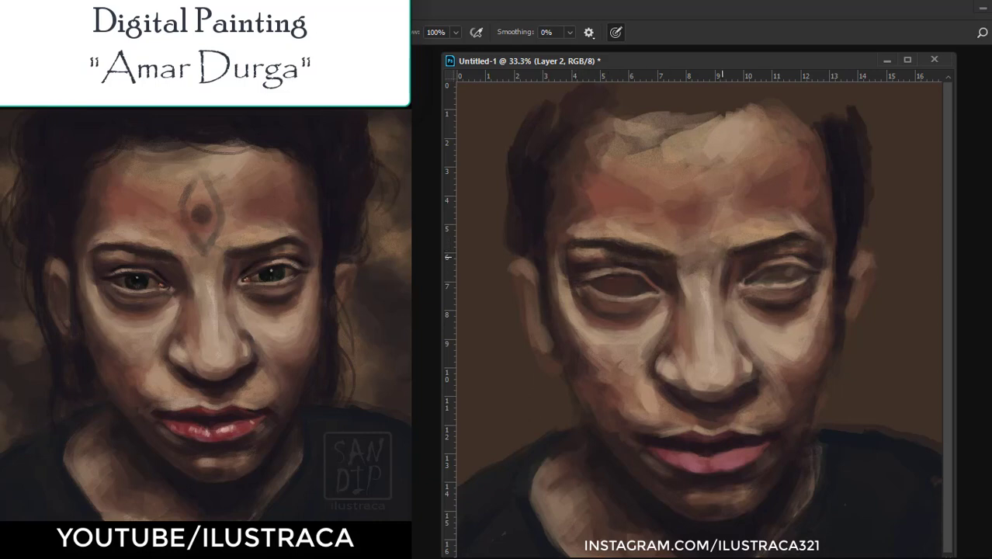
drag(721, 256, 817, 228)
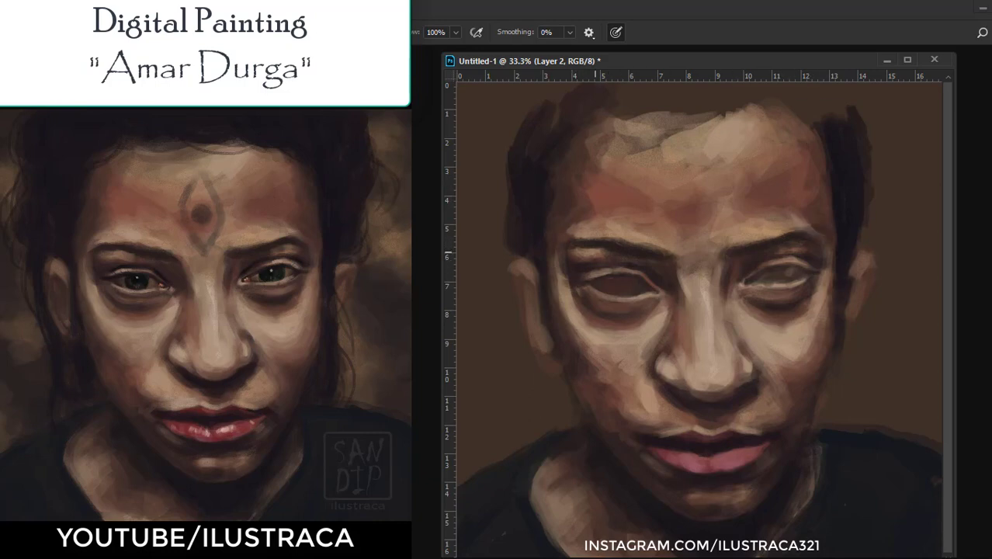
drag(587, 253, 595, 249)
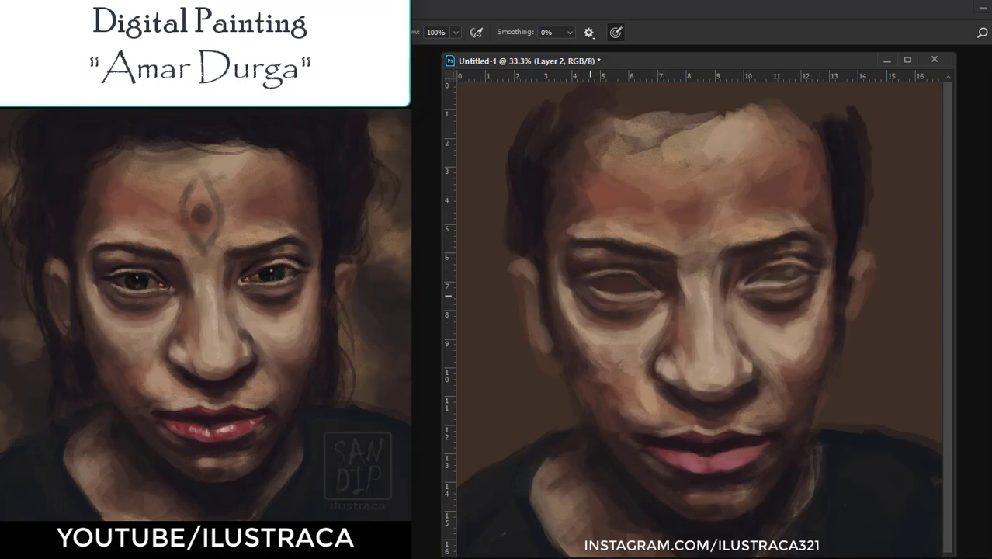
Darken the lower lids of both eyes and paint a dark iris into the left eye.
drag(604, 302, 657, 295)
mouse_move(737, 292)
mouse_down()
mouse_move(774, 280)
mouse_move(763, 277)
mouse_move(785, 282)
mouse_up()
drag(606, 285, 628, 286)
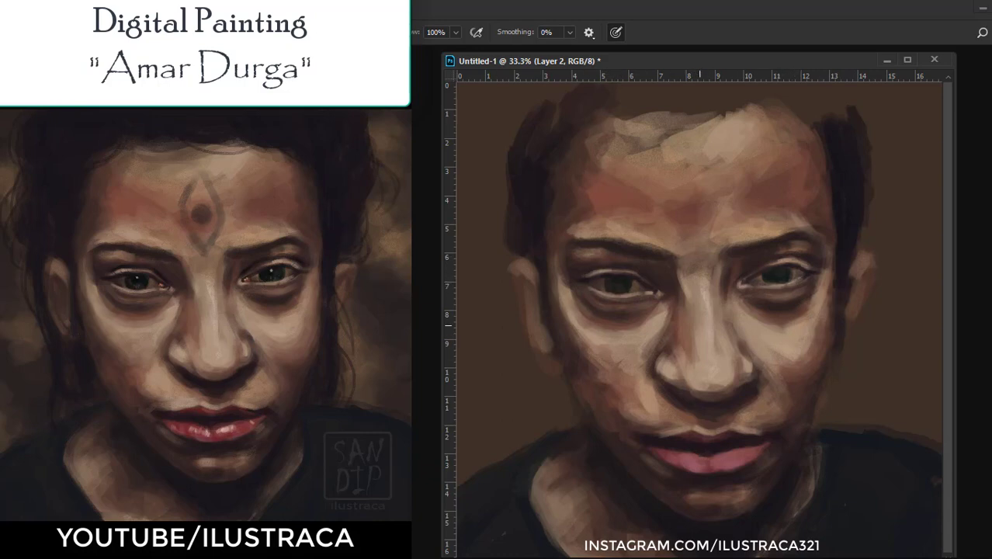
Lighten the nose bridge and the area between the eyebrows, and shade the right cheek edge.
drag(693, 342, 695, 360)
mouse_move(660, 247)
mouse_down()
mouse_move(675, 264)
mouse_move(715, 265)
mouse_up()
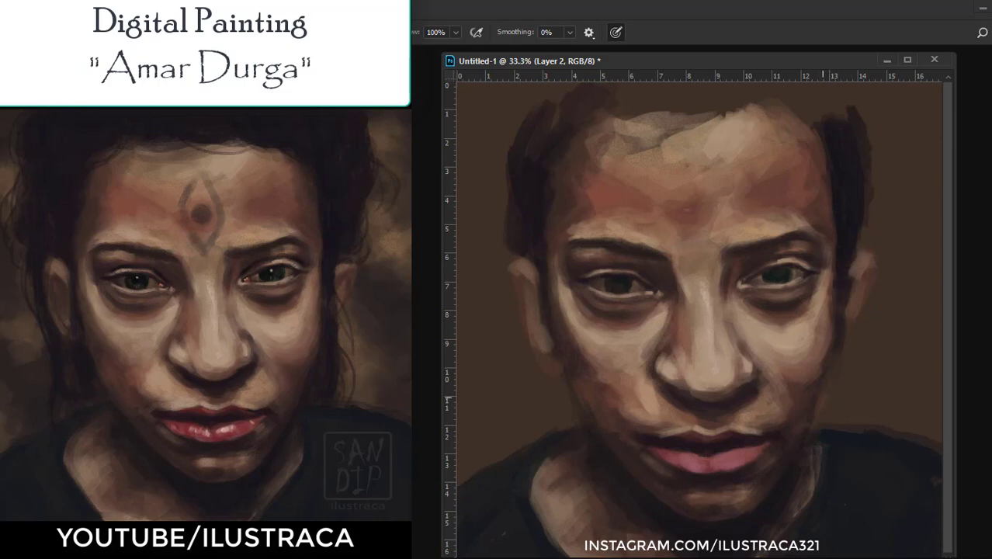
mouse_move(815, 427)
mouse_down()
mouse_move(847, 349)
mouse_move(850, 264)
mouse_move(838, 423)
mouse_up()
Paint dark hair along the left face edge and across the top of the head.
drag(549, 302, 559, 396)
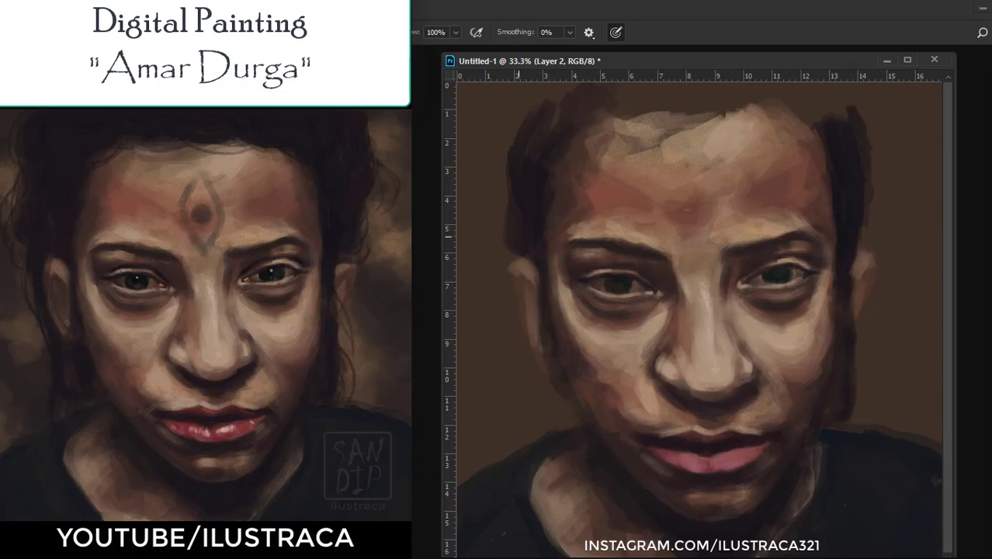
mouse_move(501, 240)
mouse_down()
mouse_move(508, 353)
mouse_move(504, 163)
mouse_up()
mouse_move(497, 272)
mouse_down()
mouse_move(512, 132)
mouse_move(579, 93)
mouse_move(718, 101)
mouse_move(823, 124)
mouse_move(828, 103)
mouse_move(718, 105)
mouse_up()
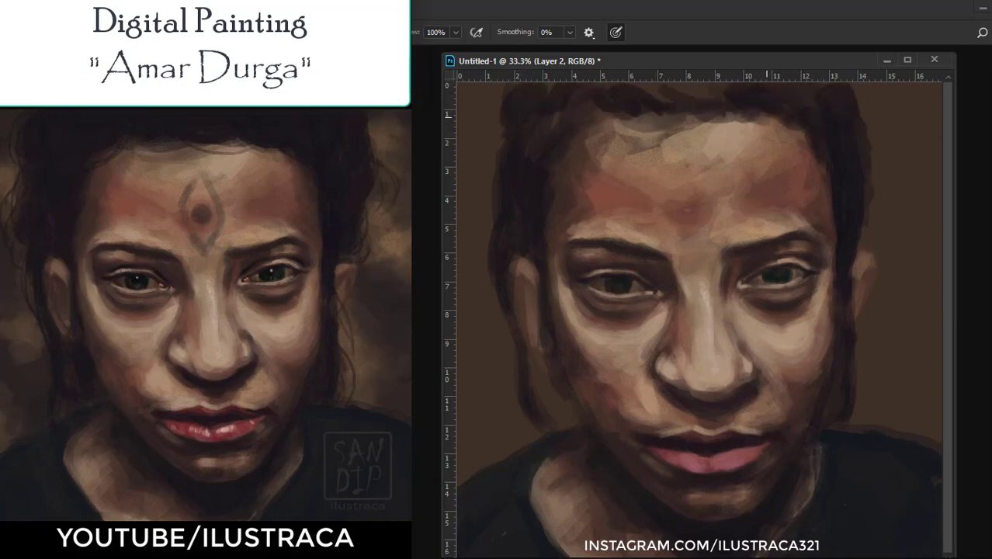
mouse_move(800, 136)
mouse_down()
mouse_move(633, 93)
mouse_move(501, 147)
mouse_up()
drag(854, 86, 854, 108)
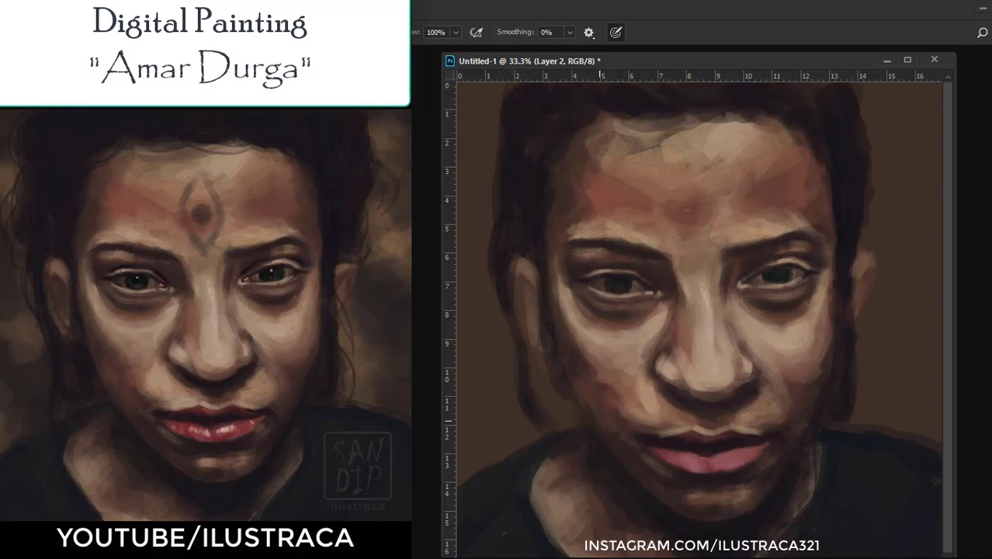
drag(517, 329, 539, 475)
drag(489, 177, 489, 90)
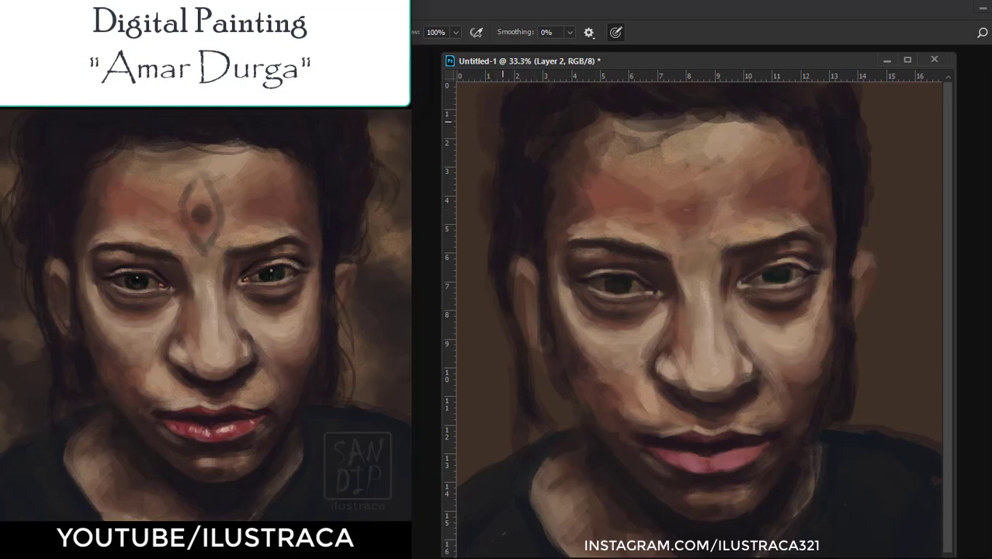
drag(862, 93, 869, 140)
drag(578, 120, 749, 120)
Shade both jaw edges and darken the right-side and upper-left hair.
mouse_move(564, 420)
mouse_down()
mouse_move(543, 386)
mouse_move(534, 322)
mouse_up()
drag(543, 431, 536, 436)
drag(847, 429, 840, 409)
drag(863, 204, 862, 249)
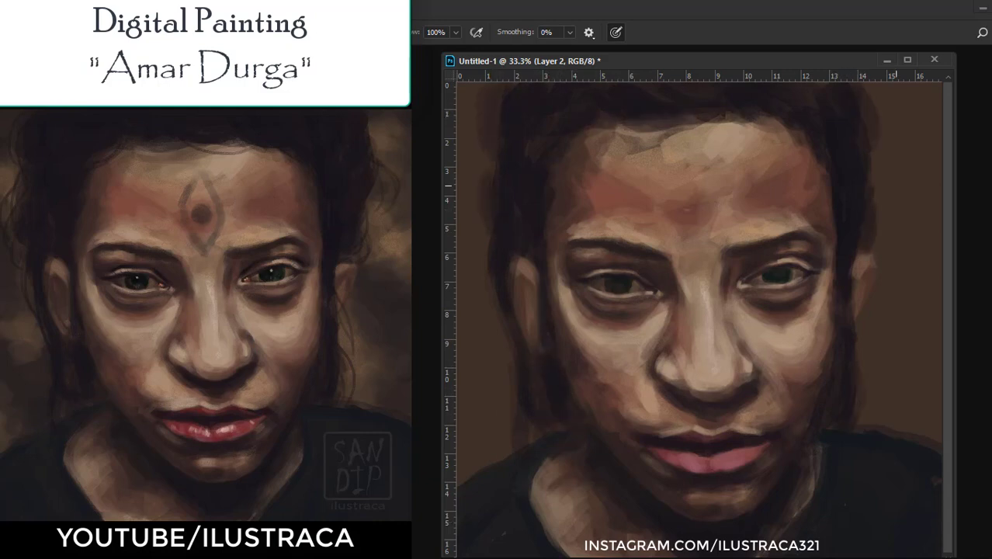
drag(877, 131, 880, 183)
drag(892, 99, 874, 140)
drag(878, 178, 872, 219)
drag(861, 84, 874, 113)
mouse_move(498, 143)
mouse_down()
mouse_move(493, 103)
mouse_move(494, 142)
mouse_up()
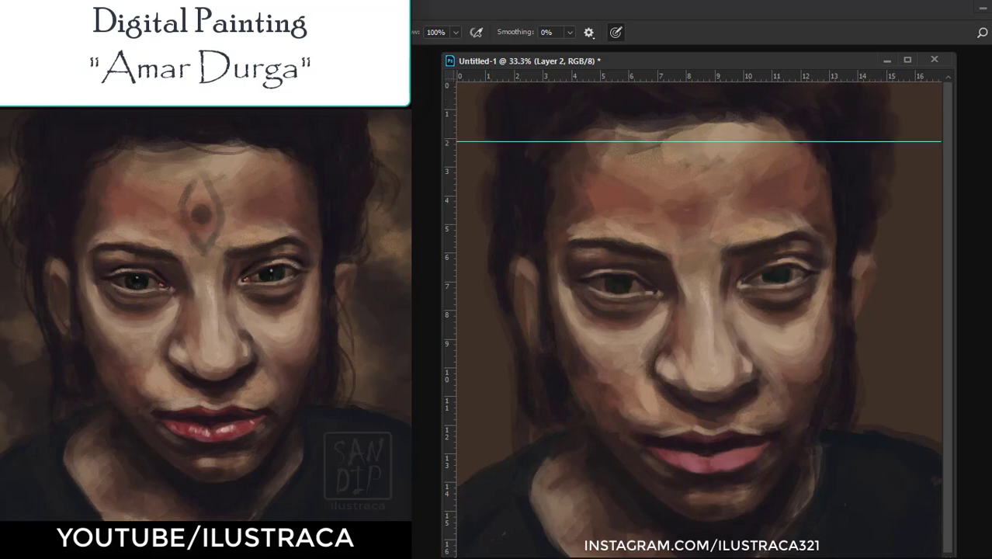
Remove the stray horizontal guide, sample a dark colour and darken both irises.
key(alt+v)
click(435, 348)
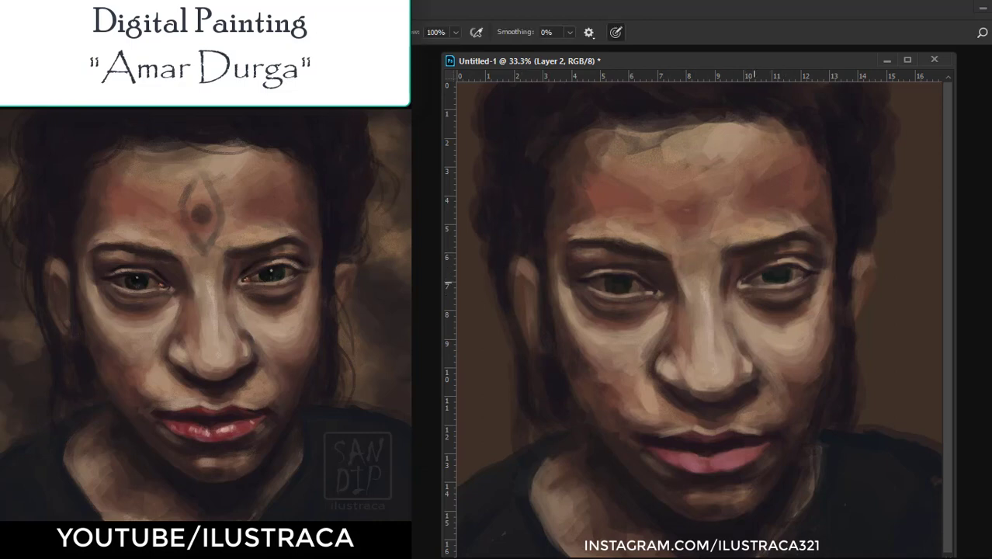
alt+click(853, 211)
drag(620, 284, 613, 281)
drag(761, 280, 776, 283)
Repaint the right iris darker and dab white catchlights with a small brush preset.
key(ctrl+plus)
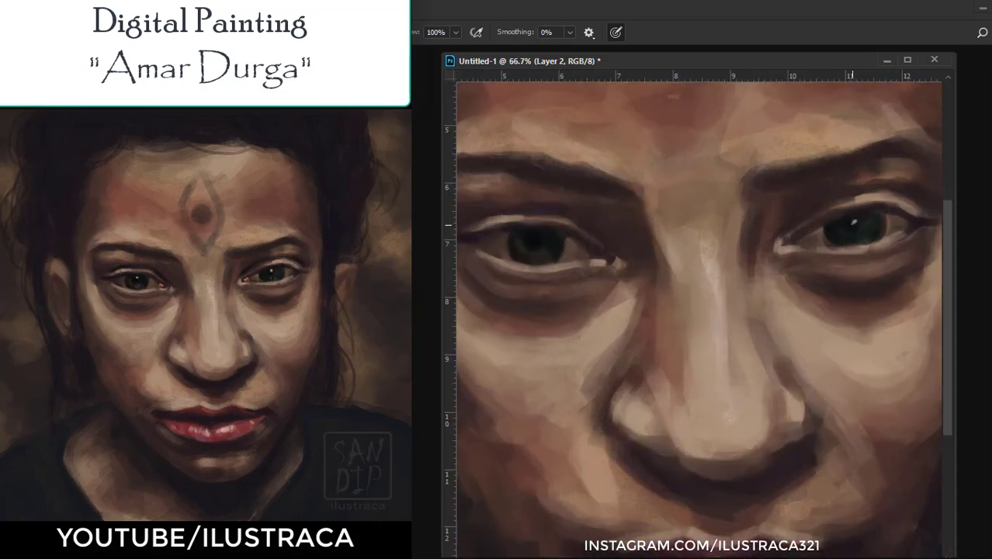
drag(850, 225, 846, 223)
right_click(849, 215)
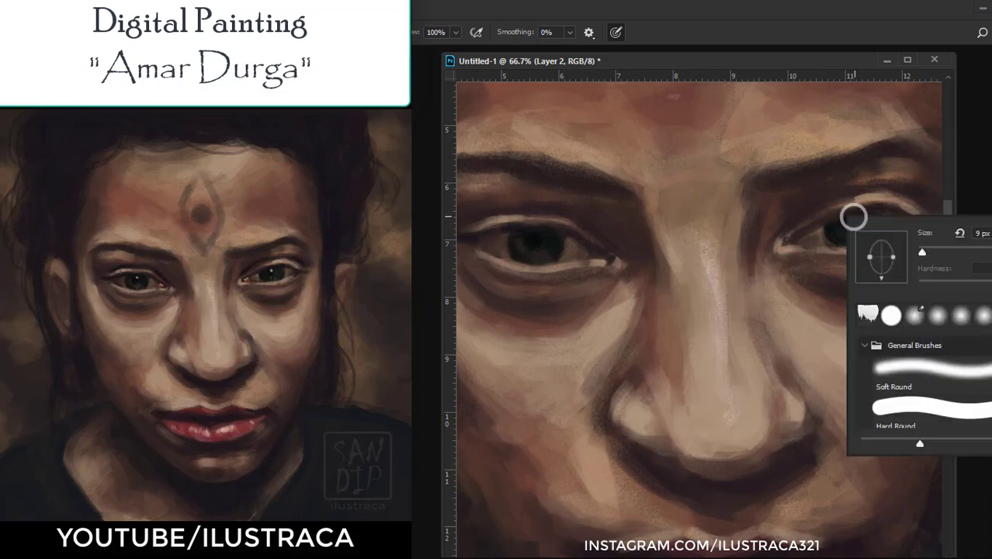
click(853, 219)
click(537, 236)
key(ctrl+minus)
key(ctrl+minus)
key(ctrl+minus)
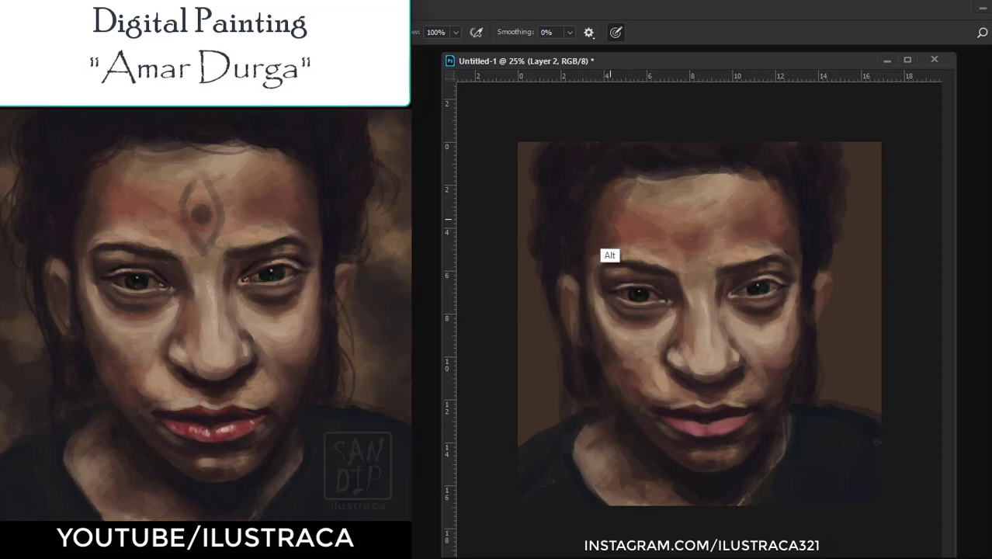
Darken the forehead hairline, then zoom in and stroke dark along the right nostril wing.
drag(633, 183, 765, 185)
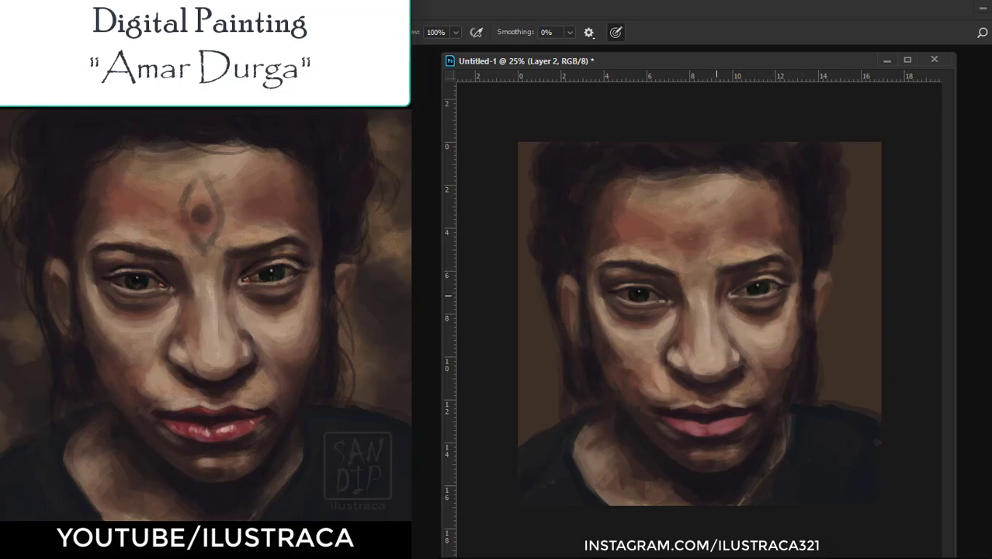
key(ctrl+plus)
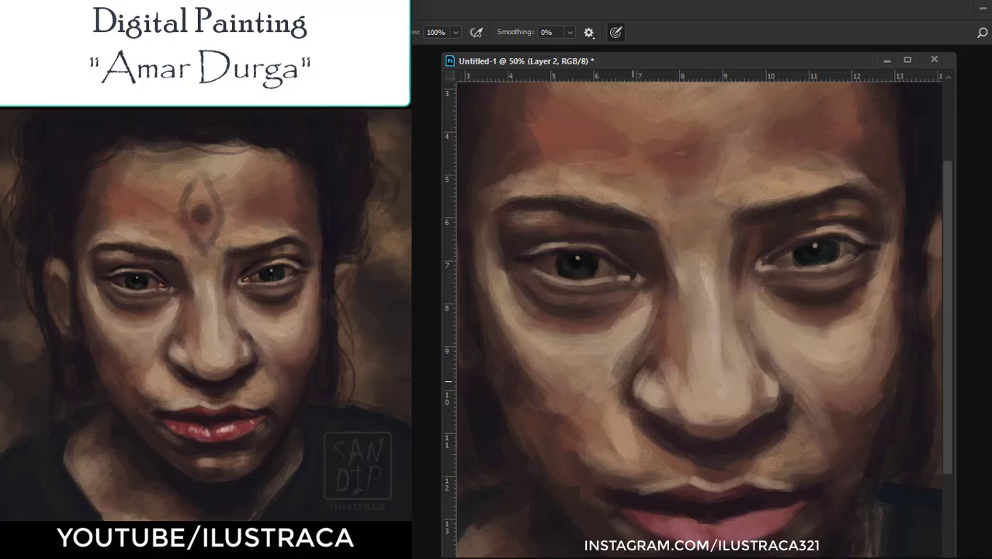
drag(769, 361, 784, 382)
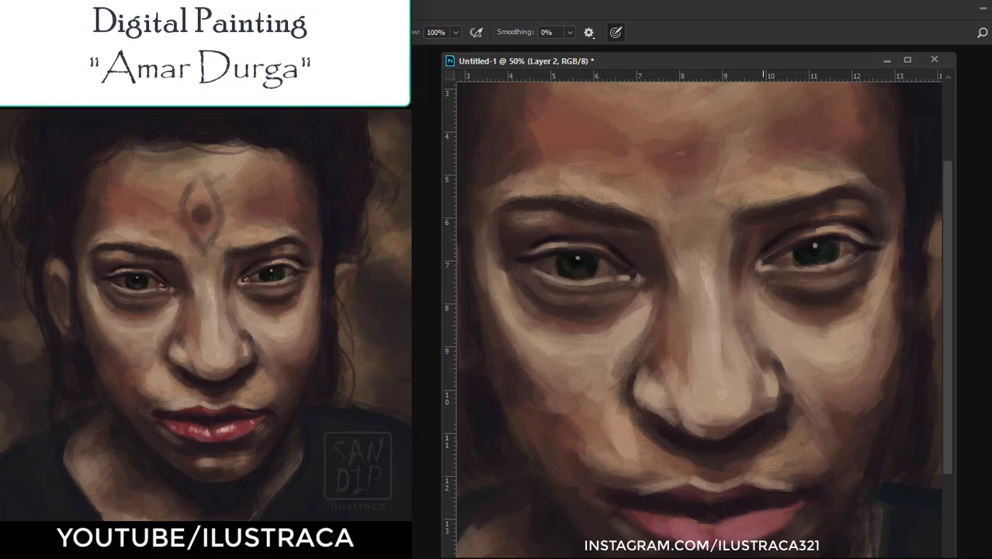
key(alt)
key(ctrl+minus)
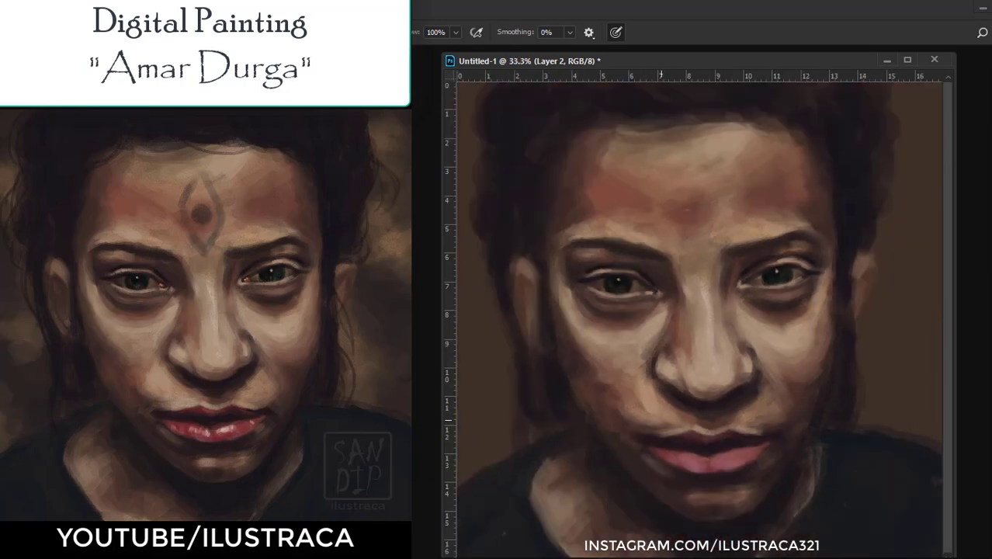
Brighten the right side of the nose and add highlights to both eyelids.
mouse_move(764, 392)
mouse_down()
mouse_move(756, 429)
mouse_move(761, 380)
mouse_up()
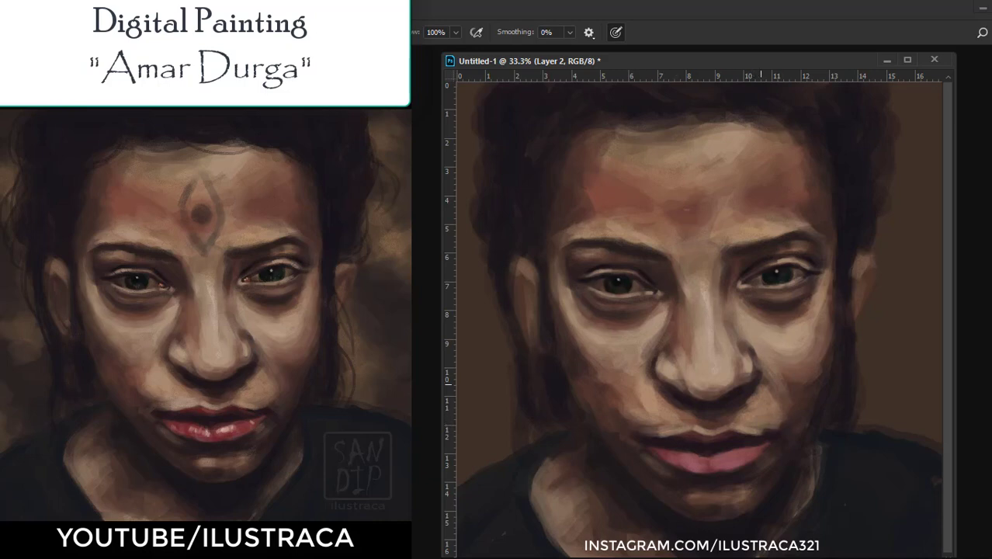
drag(593, 256, 613, 250)
drag(775, 247, 798, 243)
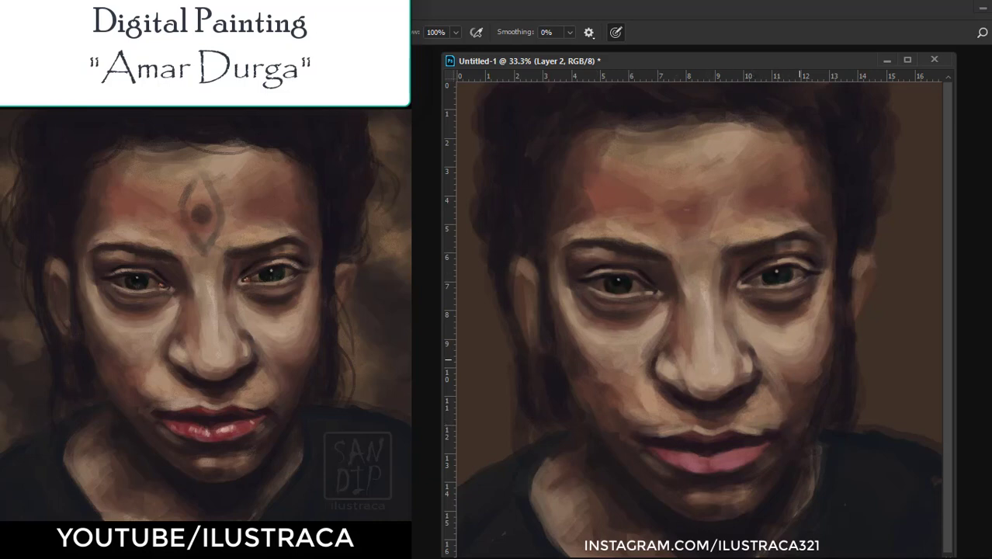
Pick a new colour and repaint the lips with light strokes along the upper and lower lip.
click(984, 70)
mouse_move(715, 460)
mouse_down()
mouse_move(734, 457)
mouse_move(661, 457)
mouse_up()
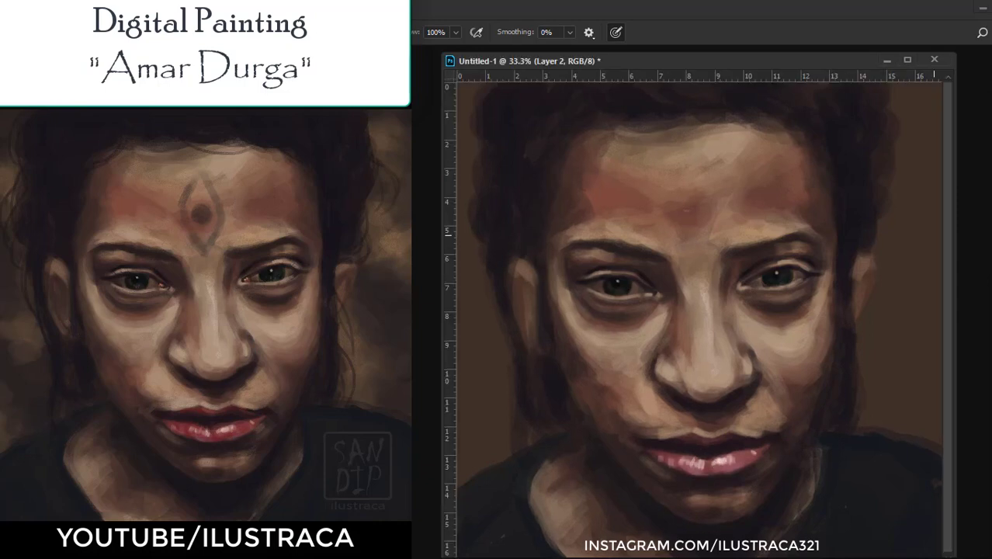
key(ctrl+plus)
mouse_move(672, 405)
mouse_down()
mouse_move(750, 405)
mouse_move(781, 389)
mouse_move(686, 415)
mouse_move(658, 405)
mouse_move(683, 425)
mouse_move(659, 413)
mouse_up()
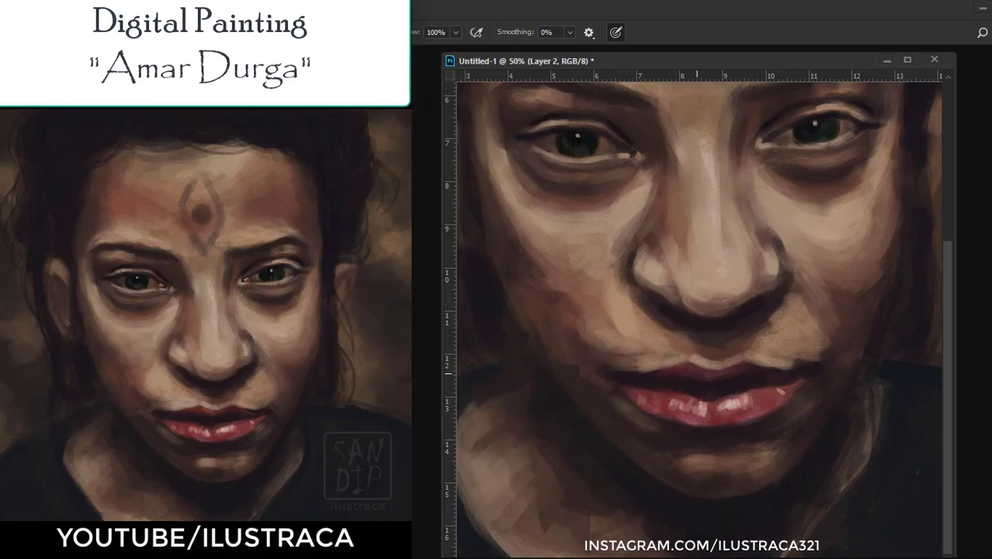
drag(697, 370, 779, 372)
drag(653, 375, 640, 376)
drag(687, 396, 741, 399)
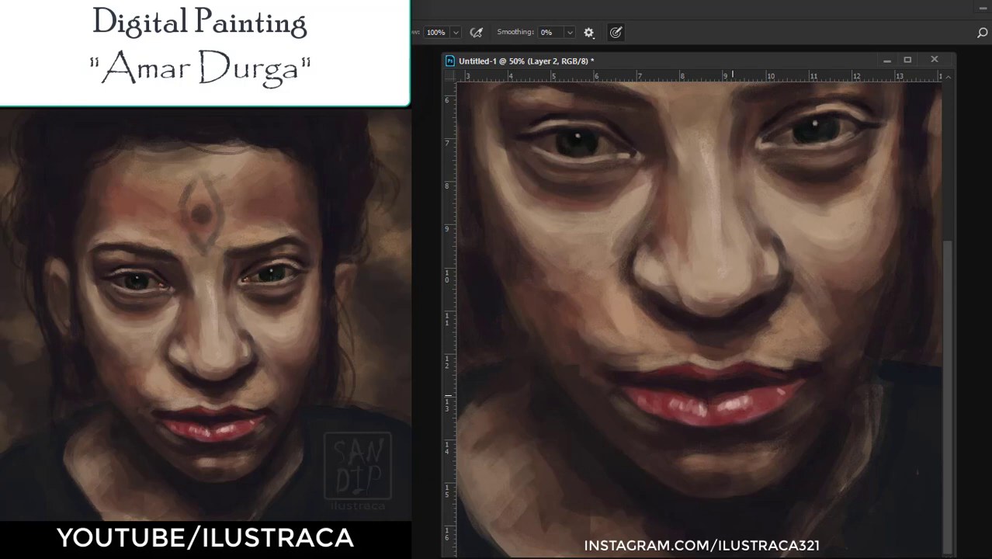
key(ctrl+minus)
key(ctrl+minus)
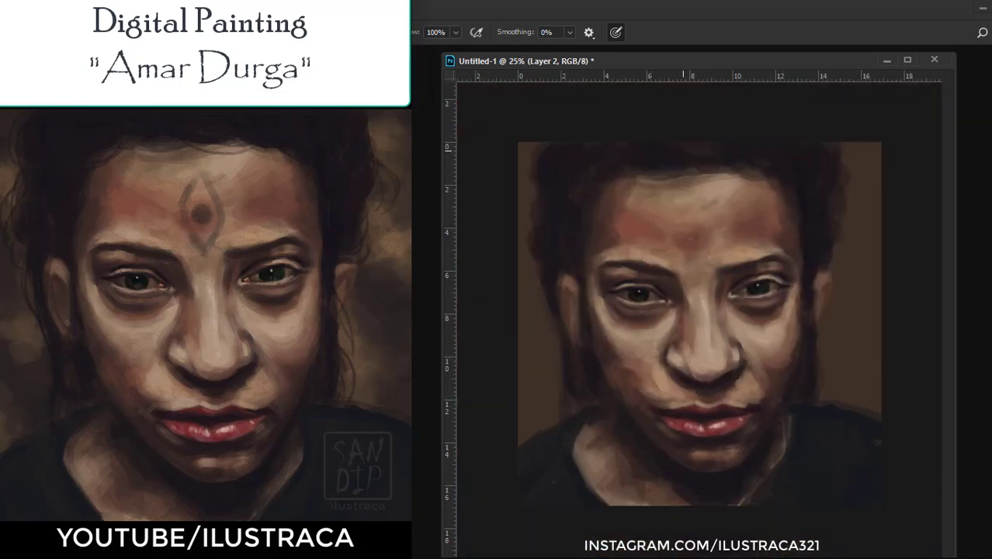
Darken the forehead hairline and the left and right hair edges.
drag(689, 152, 761, 172)
drag(840, 159, 840, 185)
drag(823, 247, 827, 278)
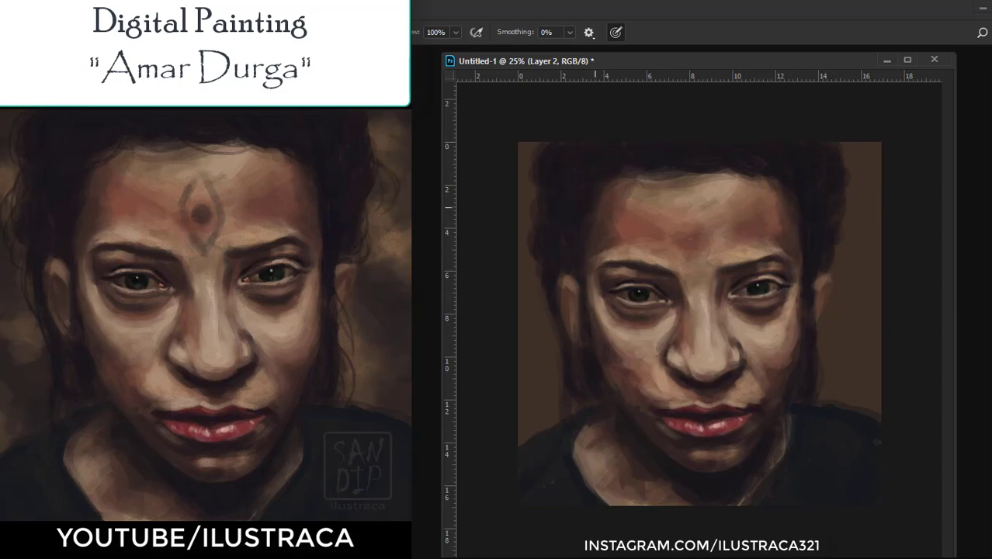
drag(755, 175, 775, 182)
drag(542, 289, 547, 320)
drag(824, 360, 829, 392)
drag(847, 187, 847, 213)
drag(817, 304, 814, 314)
Darken the upper-left hairline and add dark strokes along the left hair edge.
drag(734, 177, 689, 182)
drag(603, 178, 623, 191)
drag(527, 154, 528, 169)
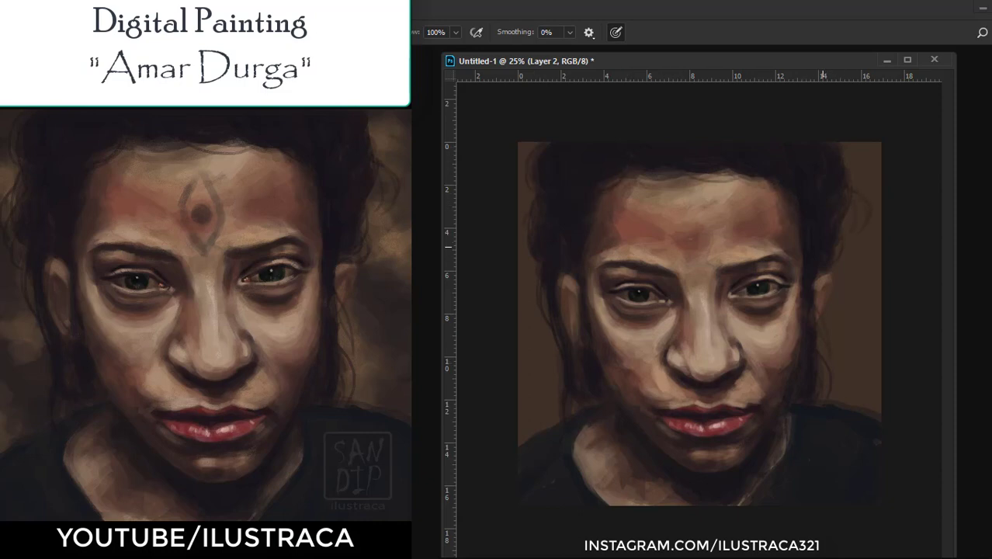
alt+click(603, 294)
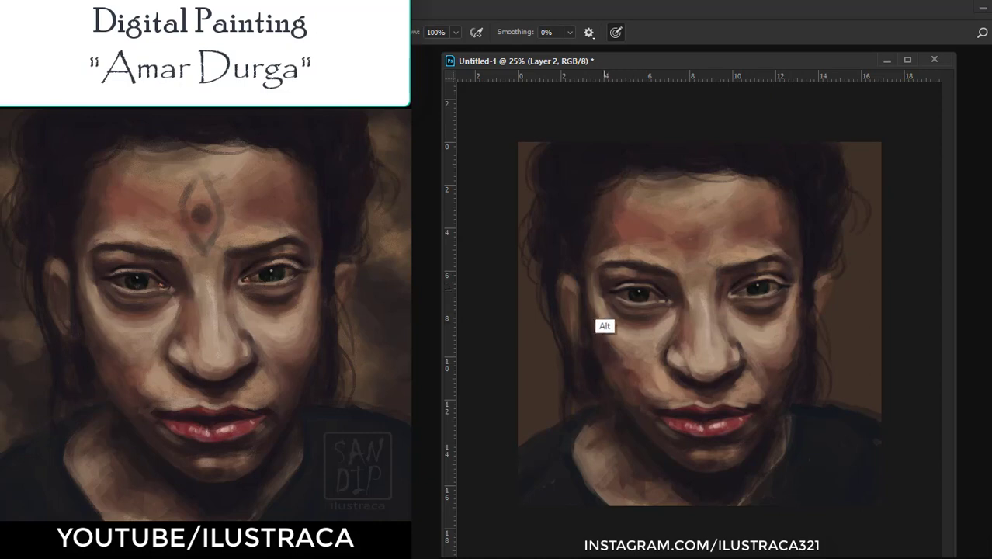
drag(573, 294, 567, 320)
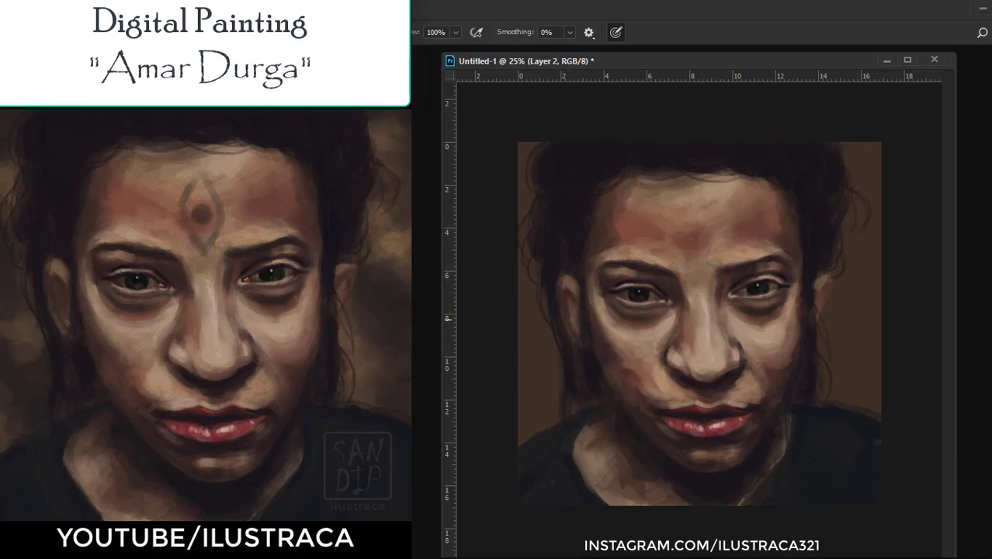
Sample colours from the face and darken the clothing at the lower right.
alt+click(812, 289)
key(ctrl+minus)
key(ctrl+plus)
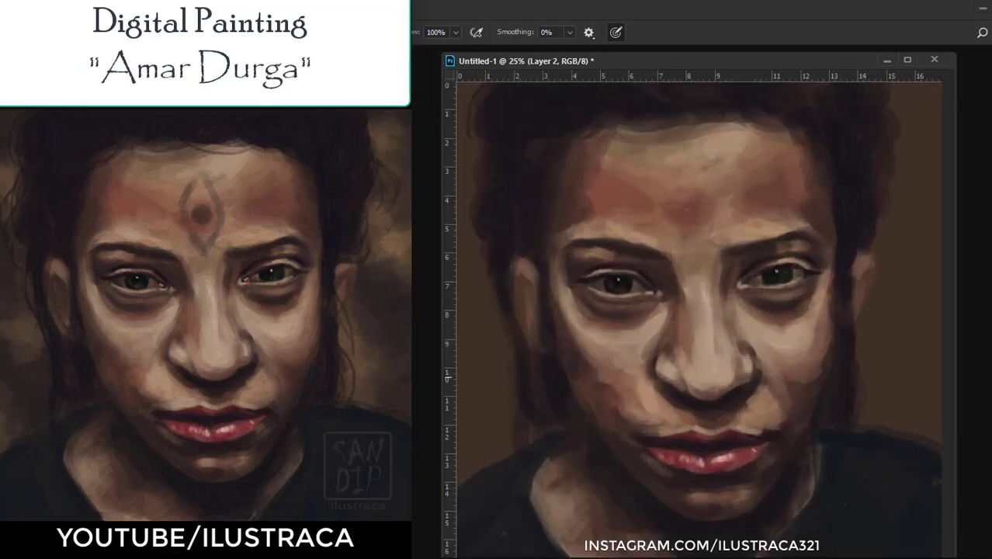
key(ctrl+plus)
alt+click(744, 377)
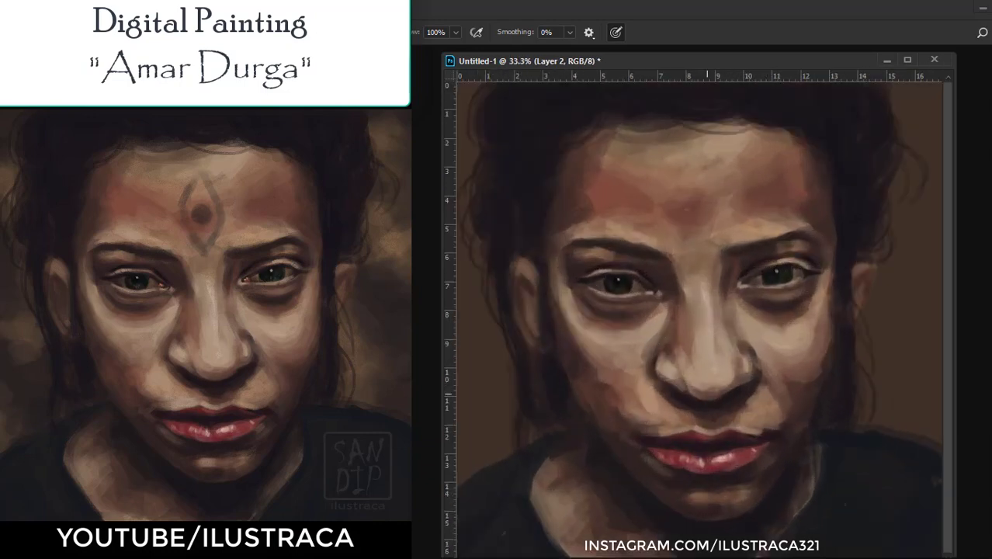
alt+click(676, 325)
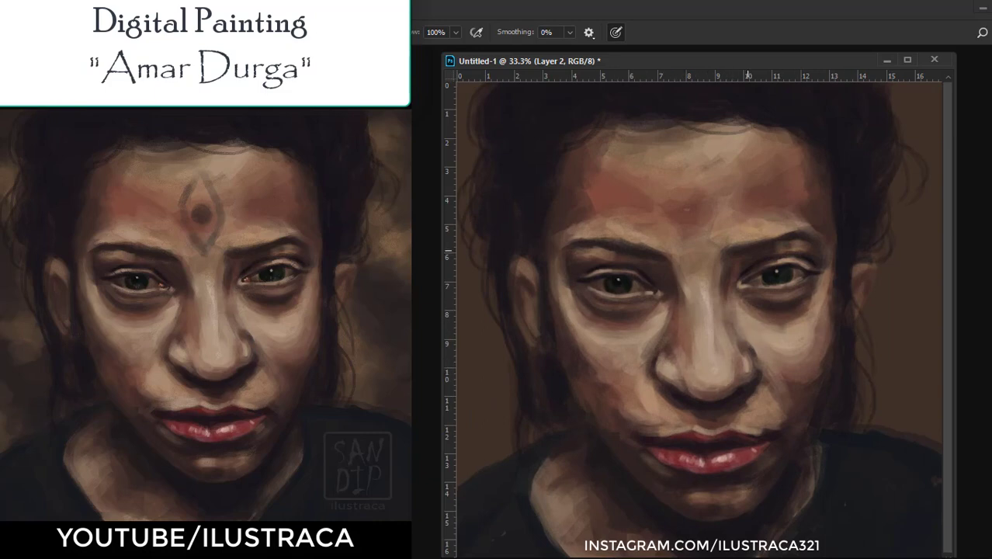
alt+click(752, 249)
alt+click(766, 431)
key(ctrl+minus)
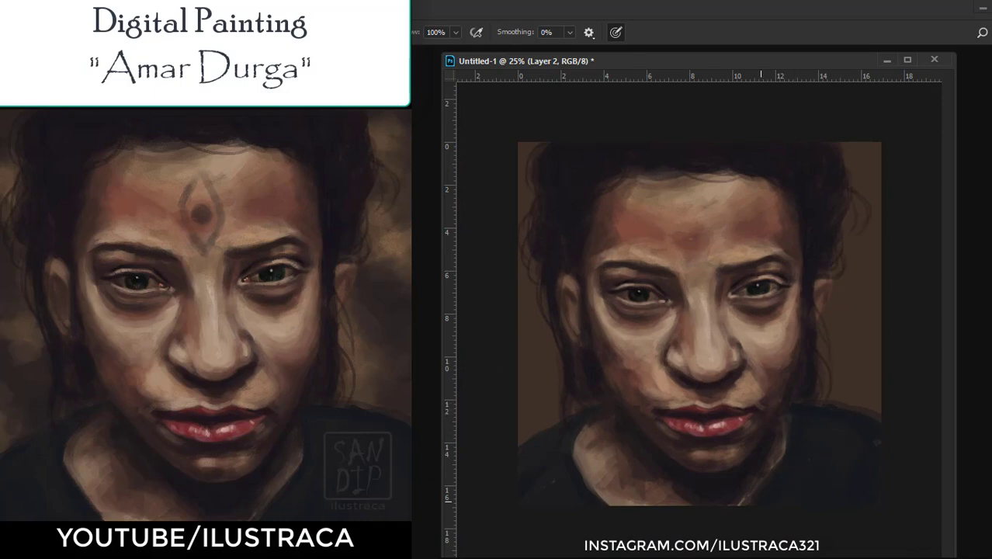
drag(785, 439, 783, 425)
Switch to Layer 3 and paint the third-eye symbol on the forehead.
key(ctrl+plus)
key(ctrl+plus)
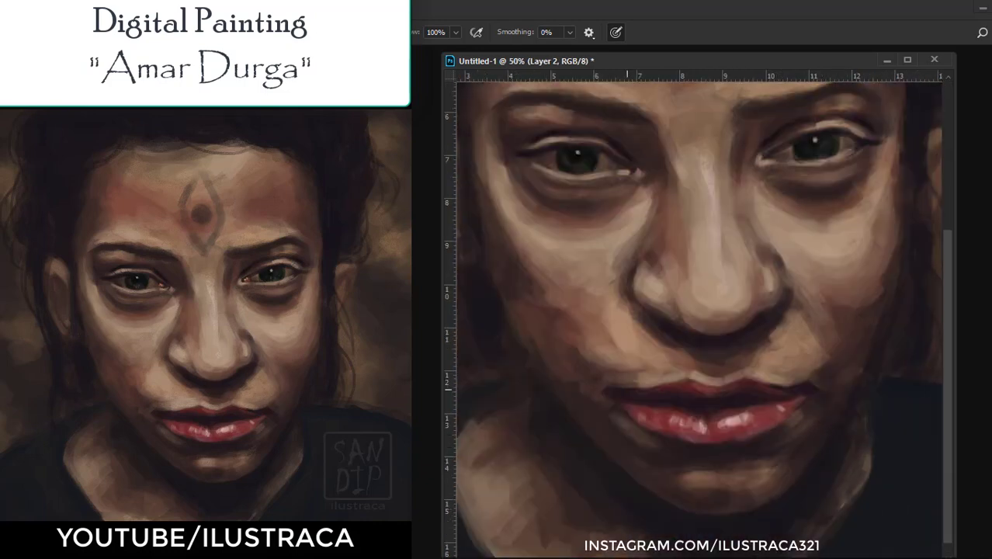
key(ctrl+minus)
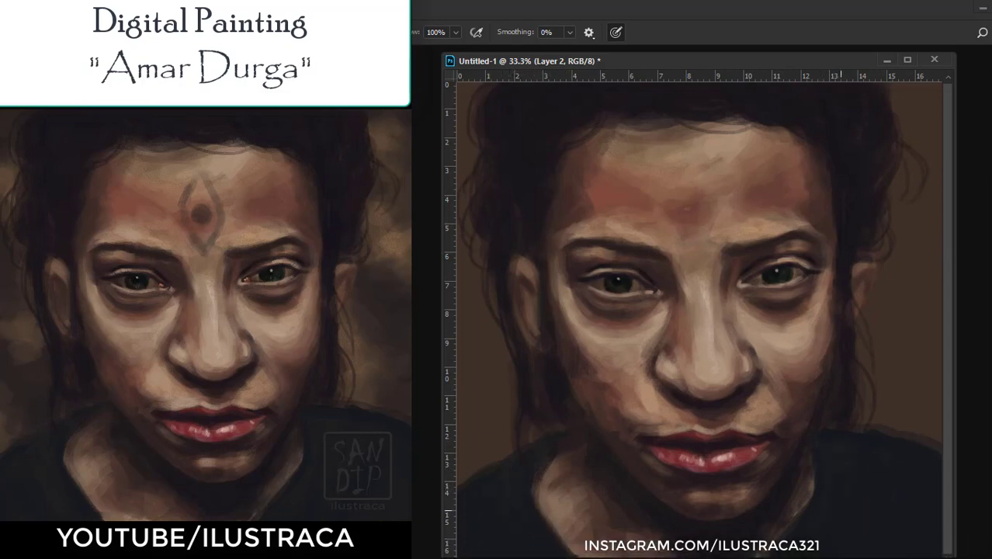
key(ctrl+minus)
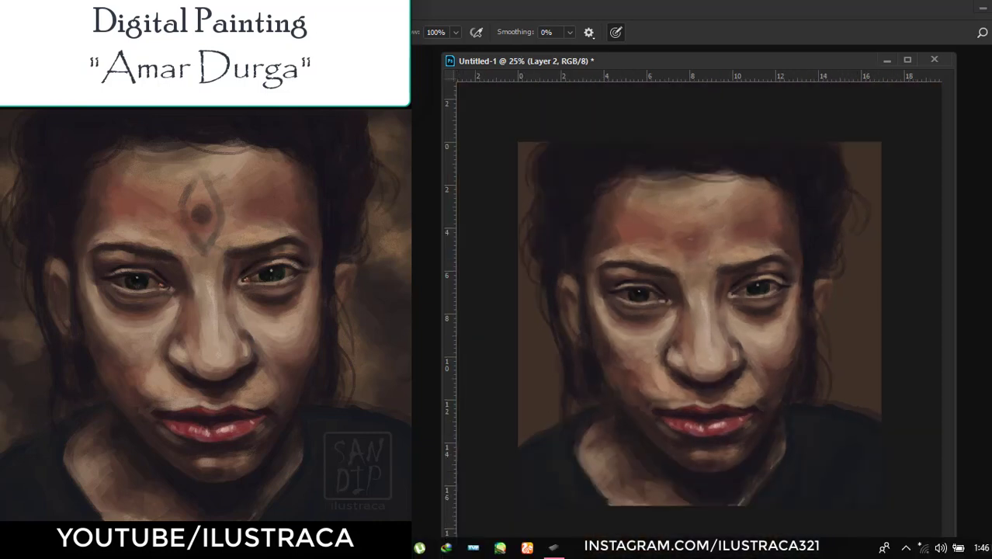
key(F7)
key(ctrl+shift+alt+n)
key(F7)
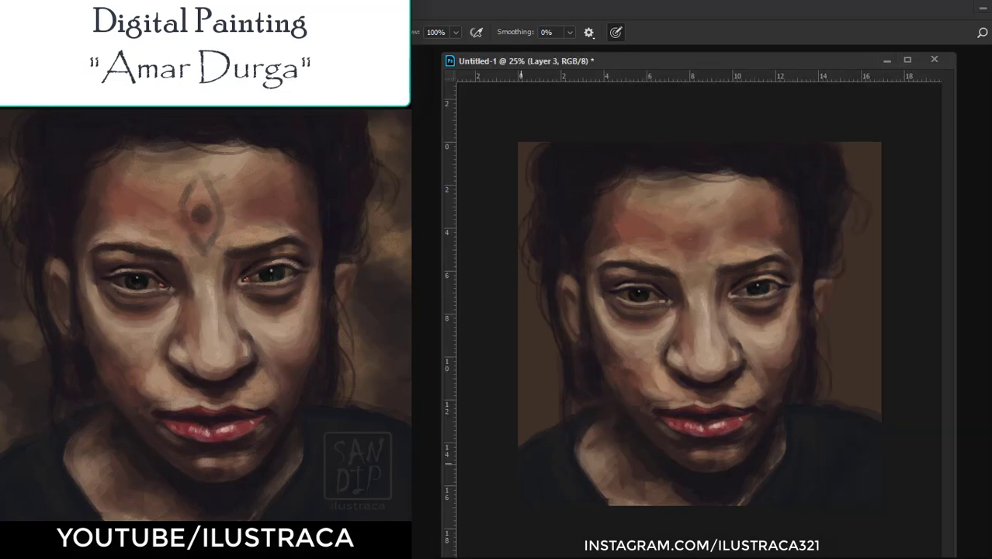
mouse_move(682, 208)
mouse_down()
mouse_move(680, 244)
mouse_move(708, 223)
mouse_move(700, 268)
mouse_up()
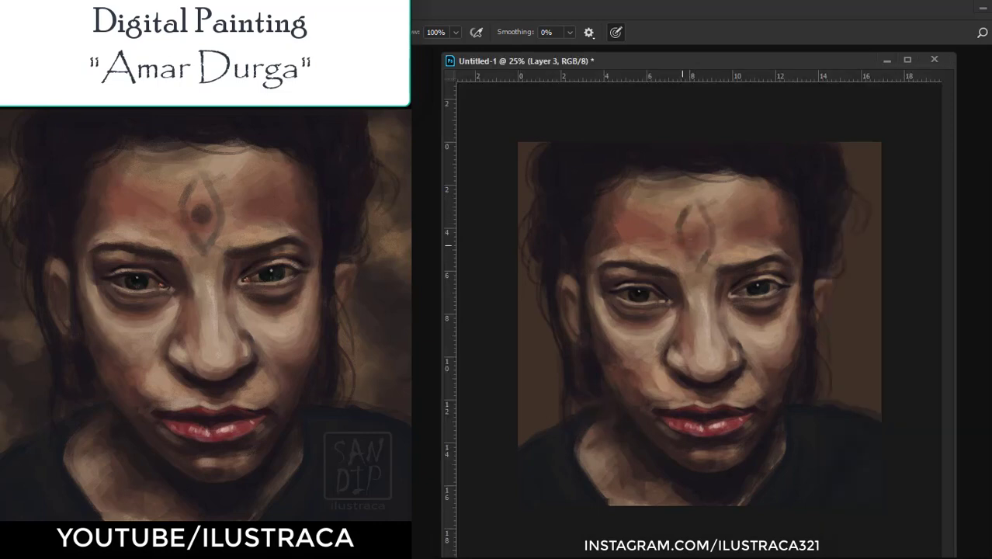
mouse_move(688, 229)
mouse_down()
mouse_move(706, 250)
mouse_move(709, 220)
mouse_up()
Set Layer 3's opacity to 26% and switch painting back to Layer 2.
key(F7)
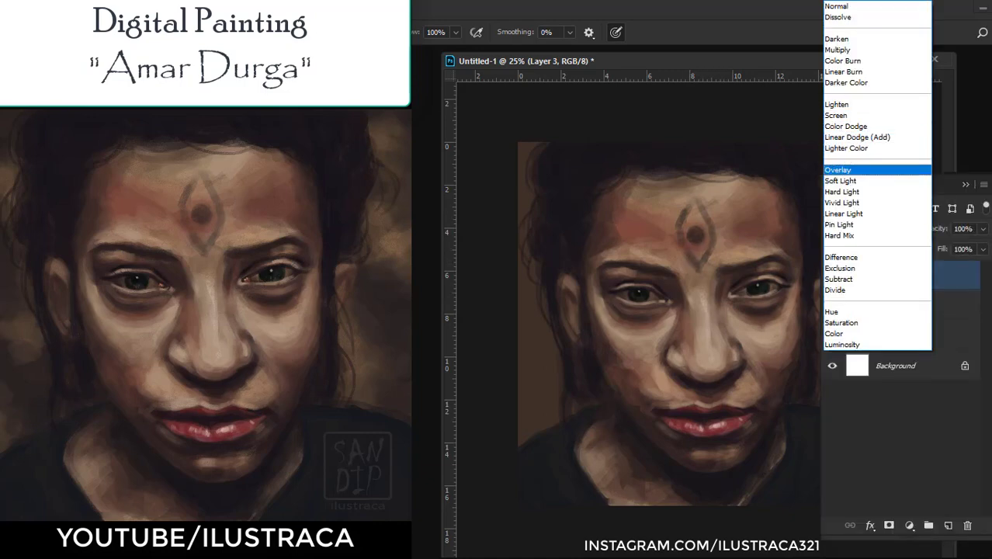
drag(942, 248, 927, 249)
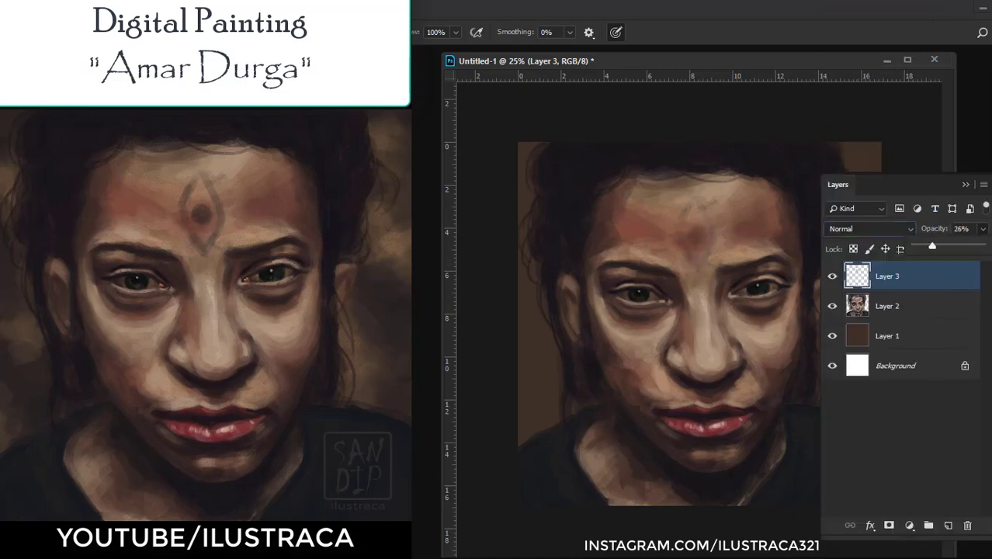
key(F7)
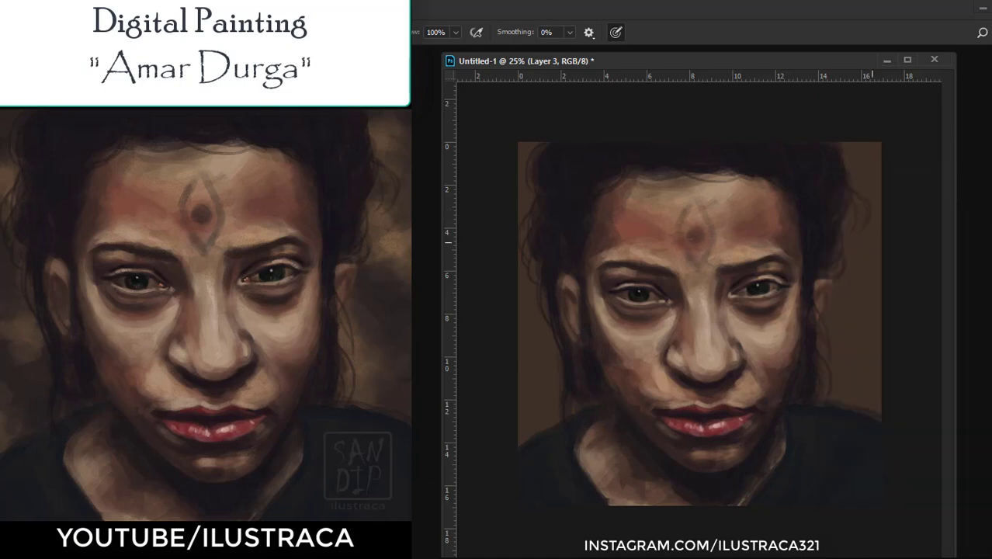
key(ctrl+plus)
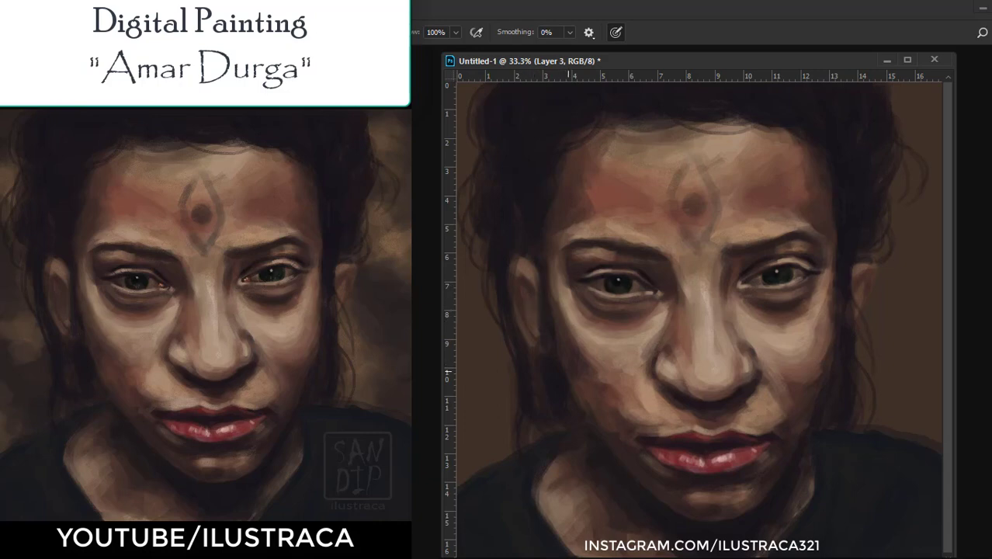
key(alt+bracketleft)
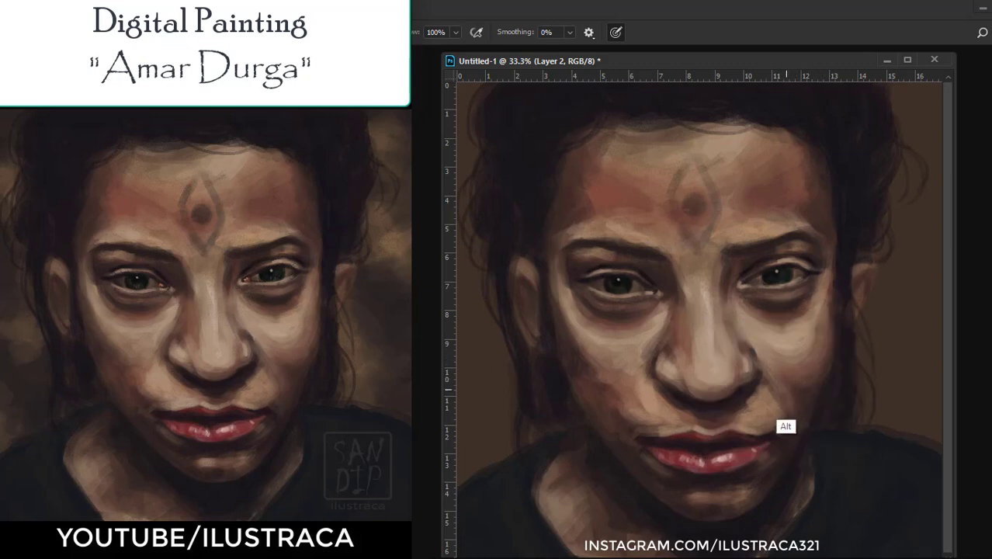
key(alt)
alt+click(824, 379)
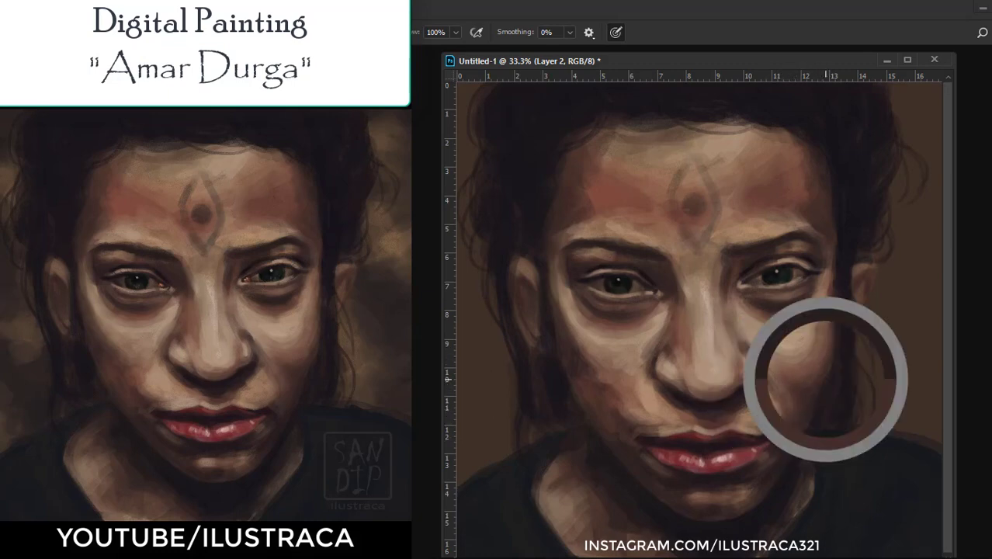
key(alt)
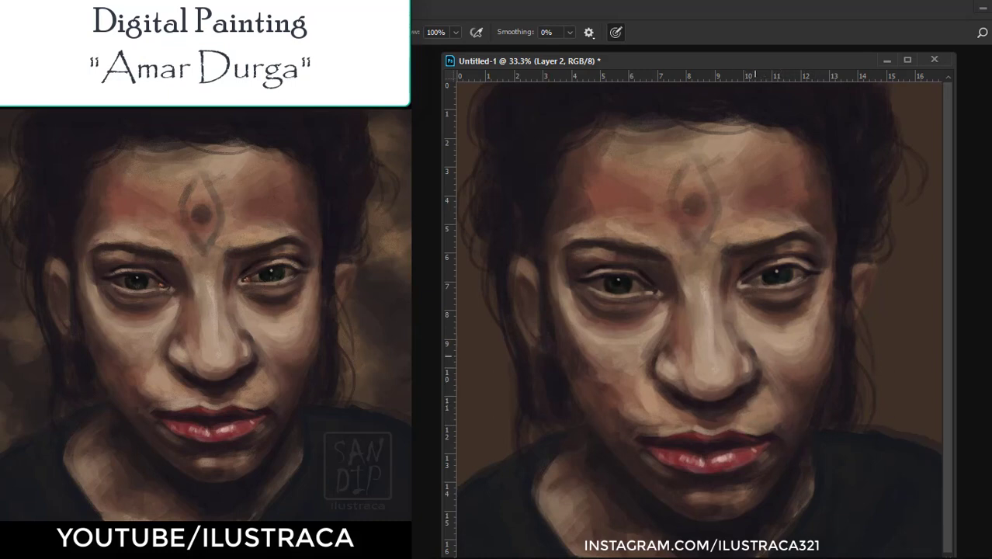
alt+click(750, 351)
key(ctrl+minus)
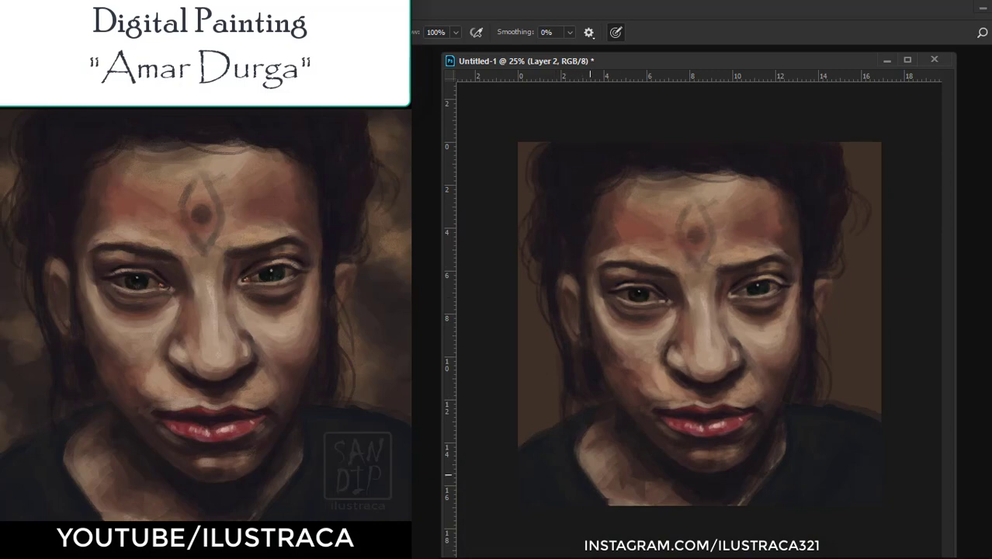
key(alt)
alt+click(802, 411)
key(ctrl+plus)
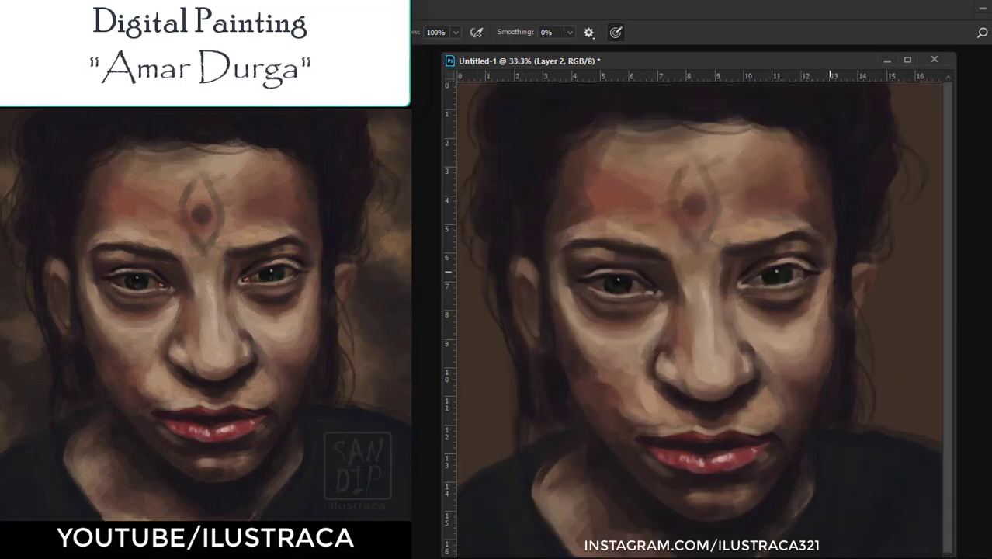
key(ctrl+minus)
key(ctrl+minus)
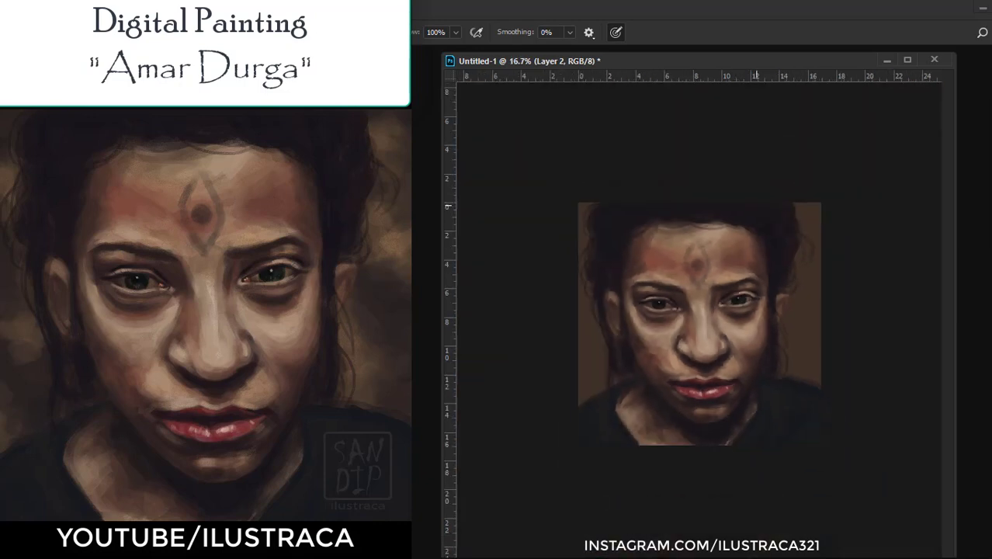
key(ctrl+plus)
key(ctrl+plus)
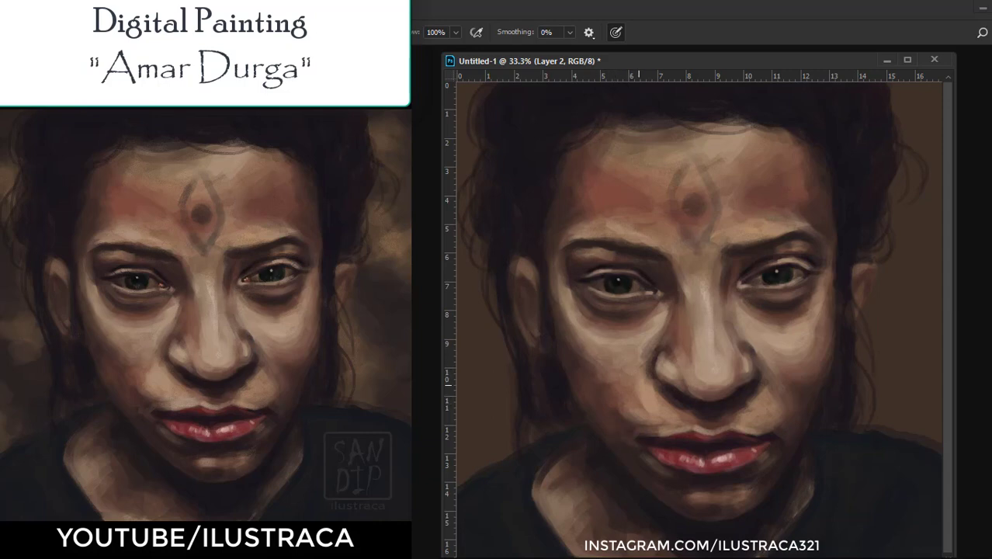
alt+click(655, 324)
drag(655, 323, 686, 277)
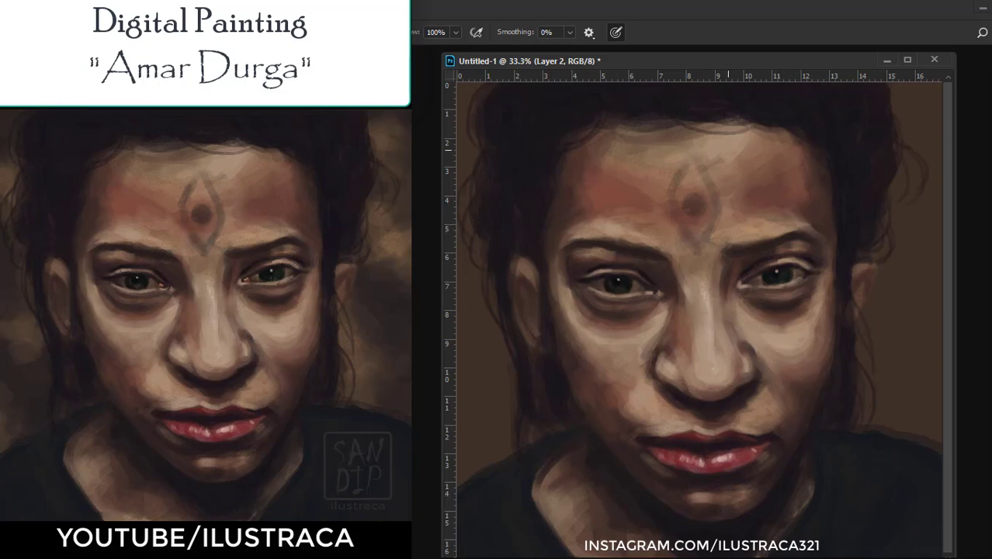
key(ctrl+minus)
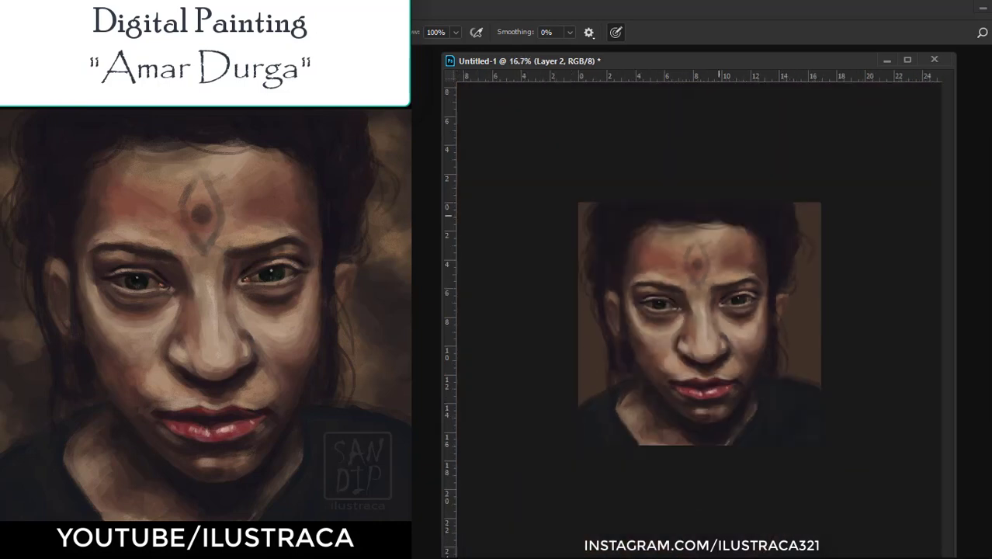
key(ctrl+plus)
key(ctrl+plus)
key(ctrl+plus)
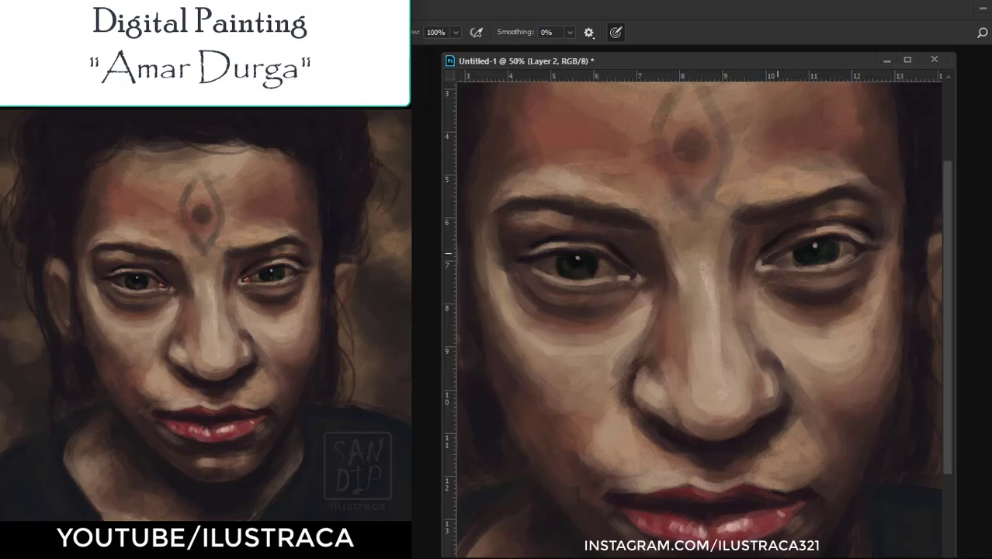
drag(779, 264, 801, 265)
drag(618, 275, 622, 271)
drag(767, 261, 773, 261)
drag(616, 271, 624, 271)
drag(767, 261, 773, 261)
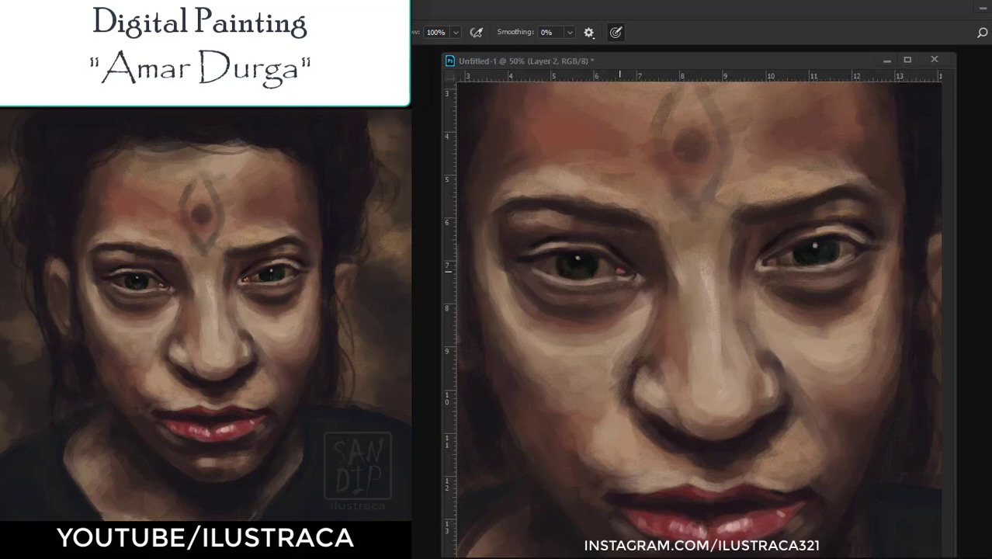
right_click(768, 260)
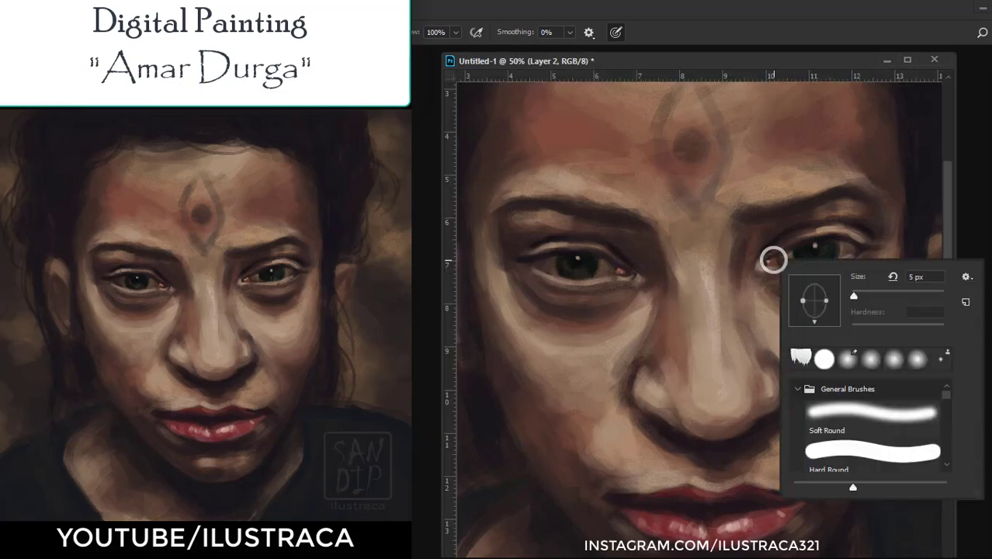
key(Escape)
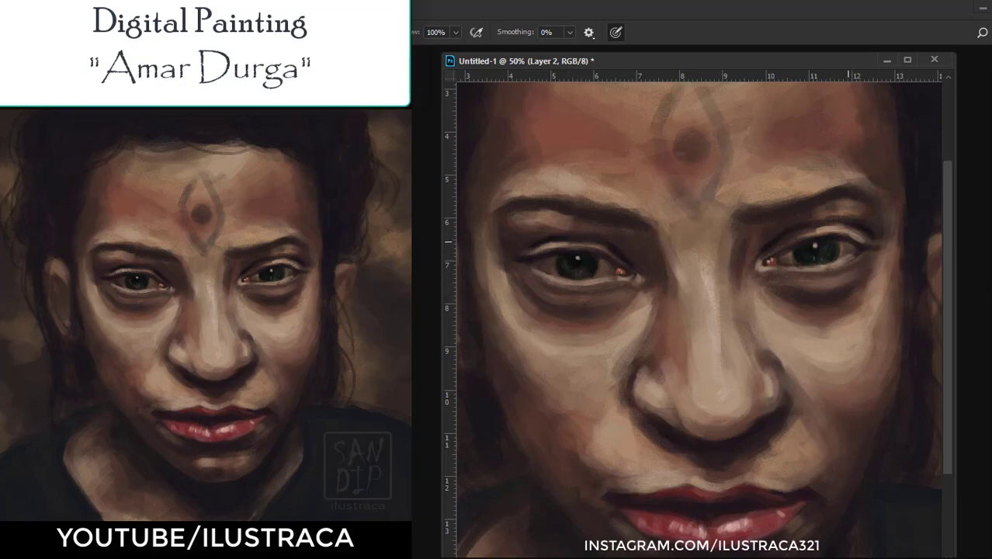
key(o)
key(alt)
scroll(706, 329, down, 1)
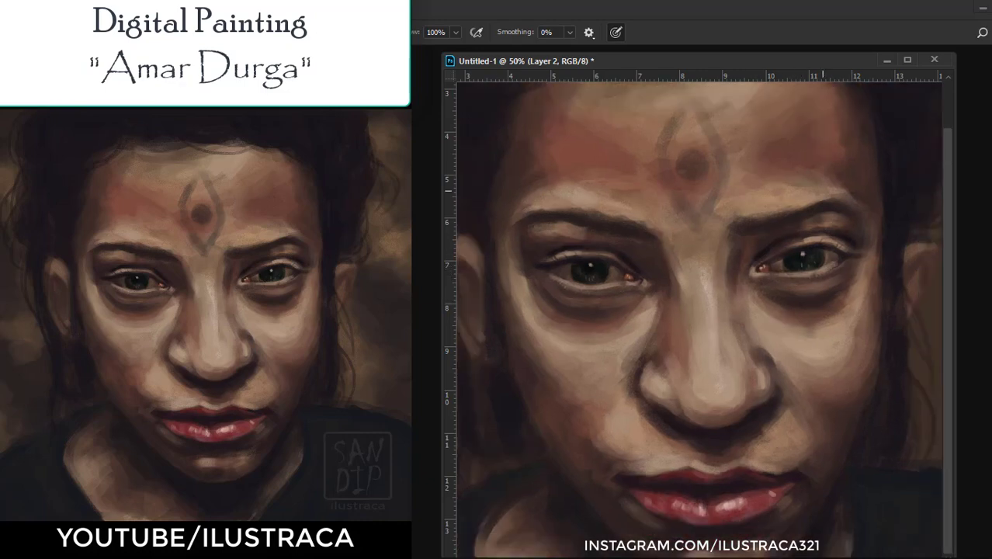
scroll(699, 329, up, 2)
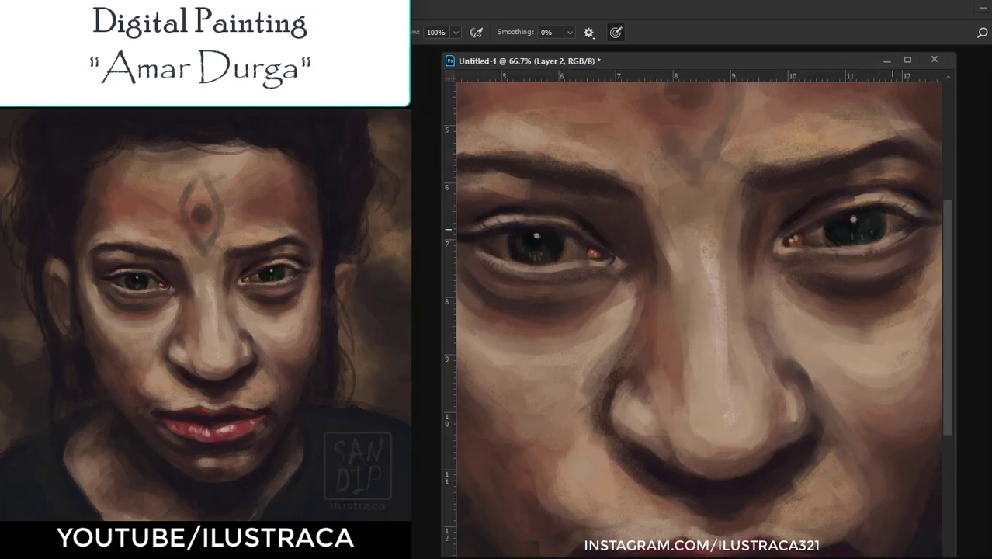
scroll(892, 226, down, 3)
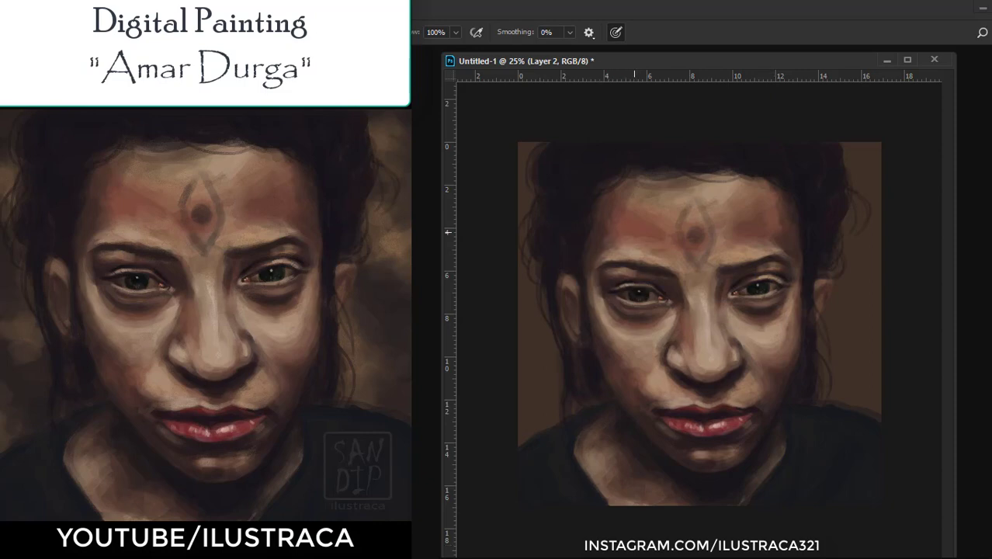
alt+click(589, 249)
alt+click(789, 346)
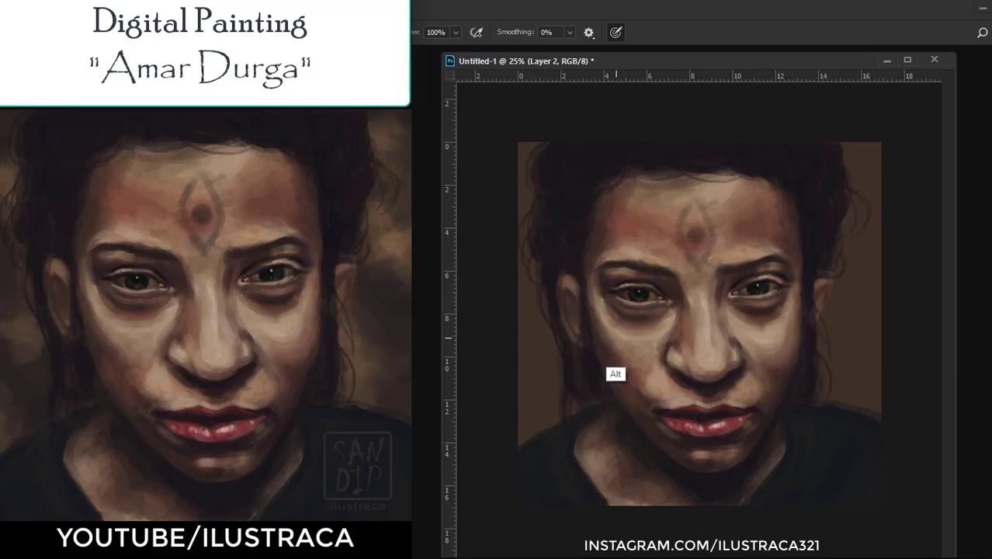
alt+click(619, 331)
alt+click(605, 354)
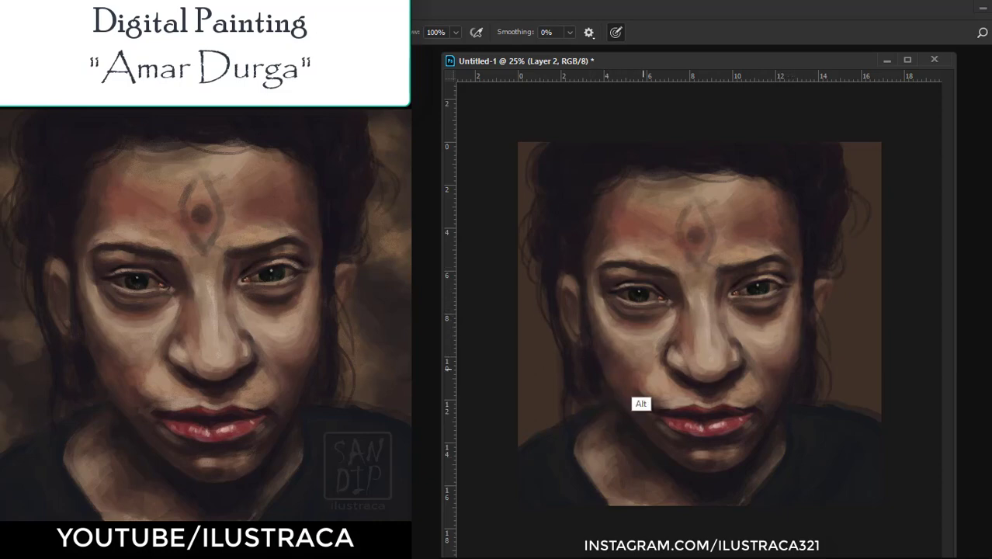
alt+click(658, 337)
alt+click(676, 329)
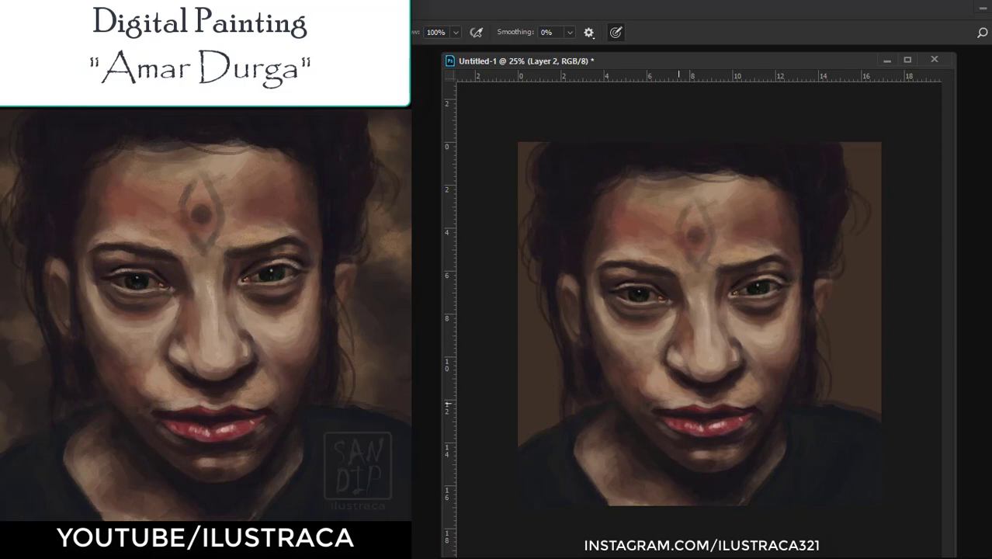
alt+click(680, 327)
alt+click(681, 359)
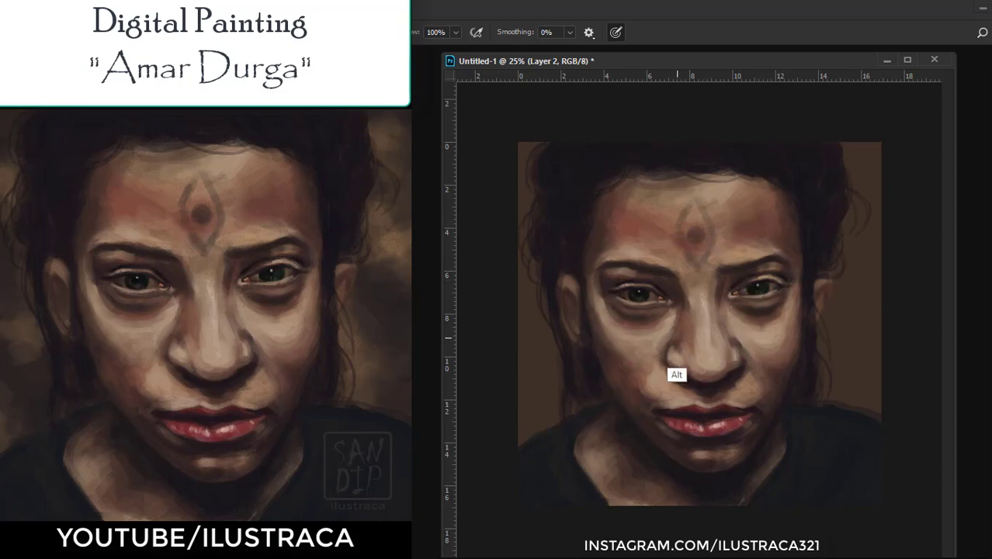
alt+click(691, 397)
Add a new layer (Layer 4) for background texture, undoing a stray light stroke.
key(F7)
key(ctrl+shift+alt+n)
key(F7)
drag(854, 153, 873, 146)
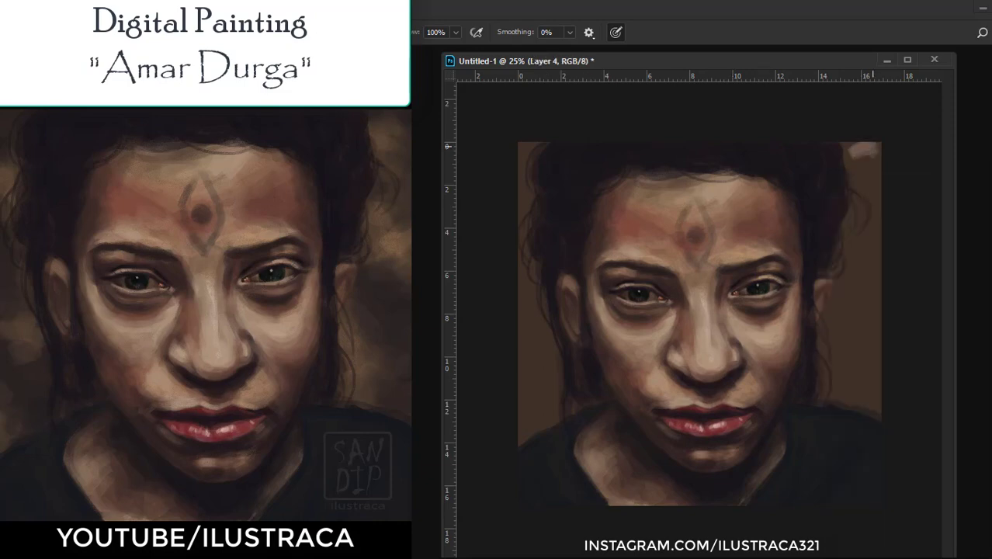
key(ctrl+z)
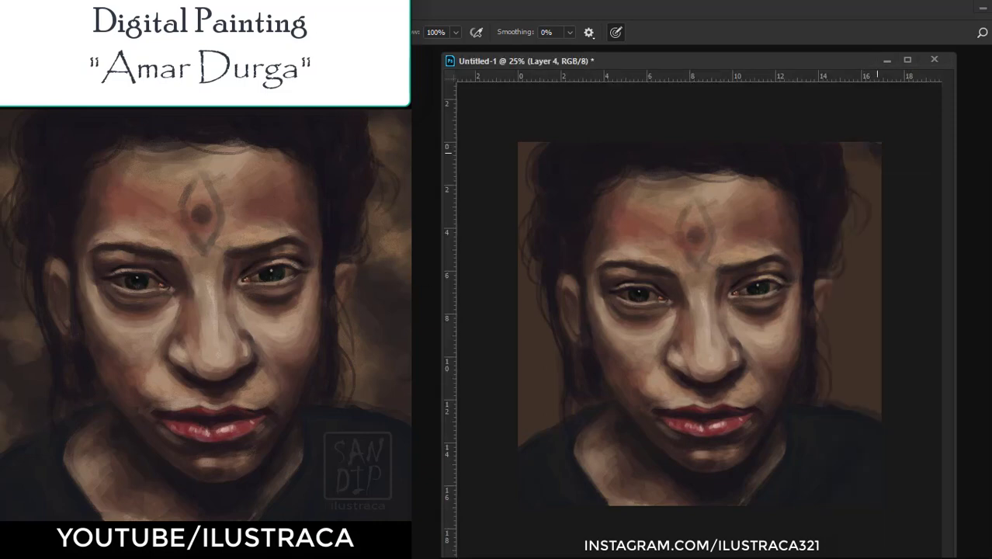
Paint dark textured strokes along the background edges, near the chin and right side.
drag(874, 183, 863, 207)
drag(526, 148, 522, 165)
mouse_move(528, 345)
mouse_down()
mouse_move(531, 411)
mouse_move(551, 417)
mouse_move(542, 426)
mouse_up()
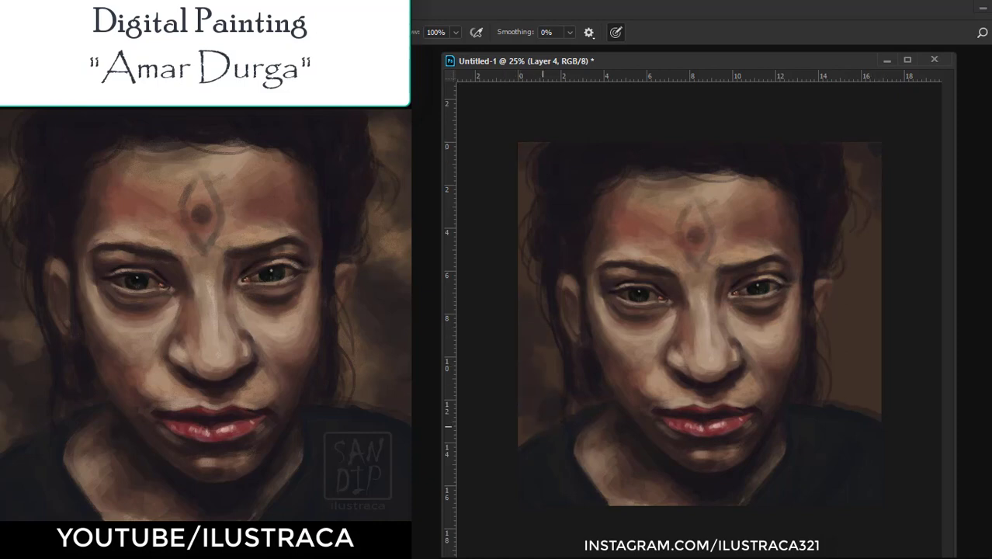
drag(555, 359, 557, 388)
drag(525, 253, 527, 286)
drag(863, 303, 865, 377)
drag(846, 289, 854, 345)
drag(869, 286, 874, 301)
drag(862, 372, 865, 407)
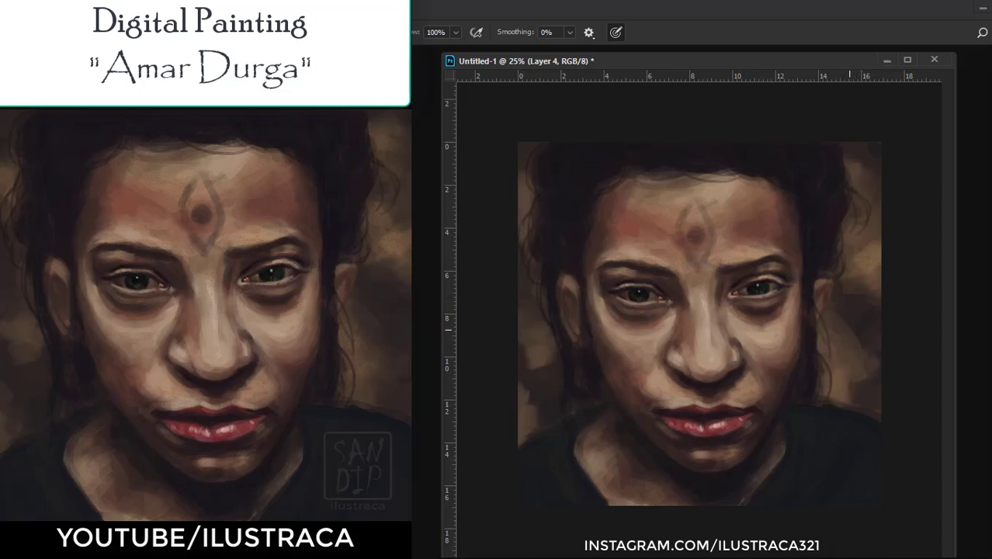
Sample a new brown from the canvas and add darker strokes along the lower-right background.
alt+click(838, 368)
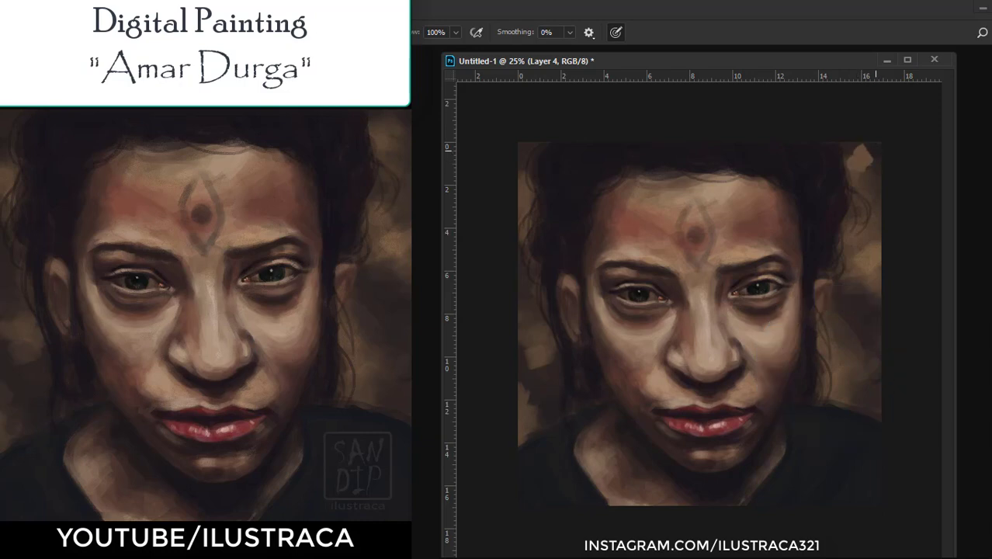
key(alt)
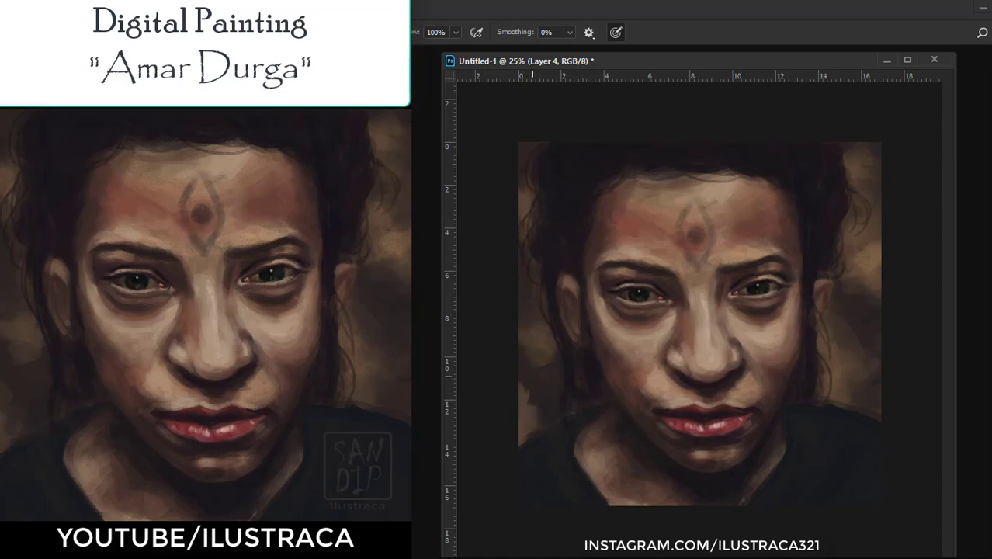
drag(849, 288, 879, 270)
drag(857, 216, 877, 264)
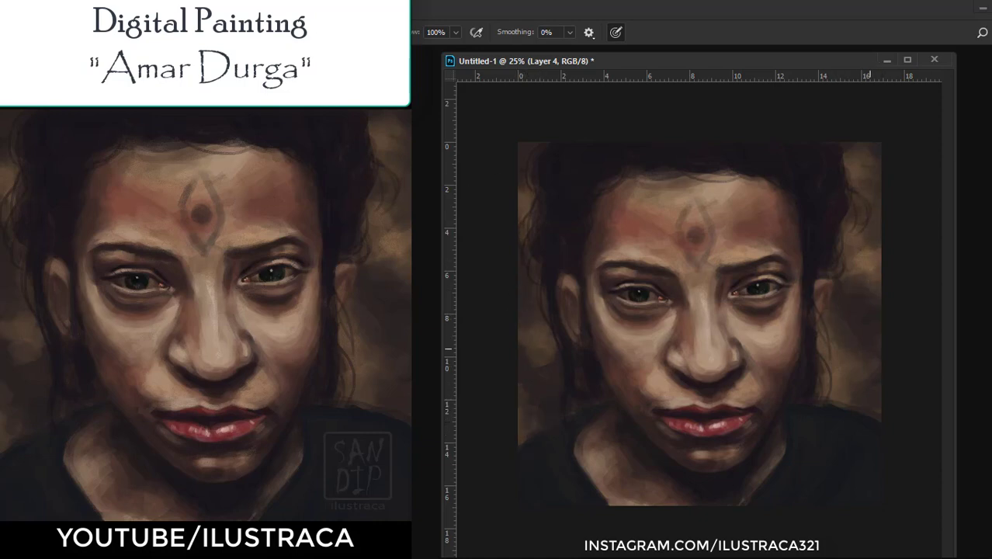
drag(863, 363, 828, 396)
Lower the forehead mark's Layer 3 opacity to 70%.
key(F7)
click(892, 276)
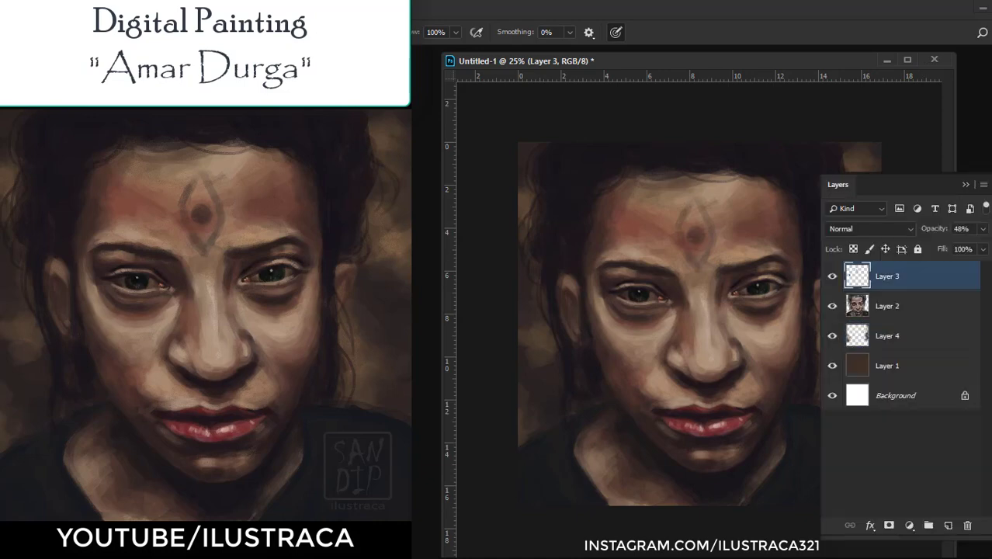
drag(969, 246, 961, 246)
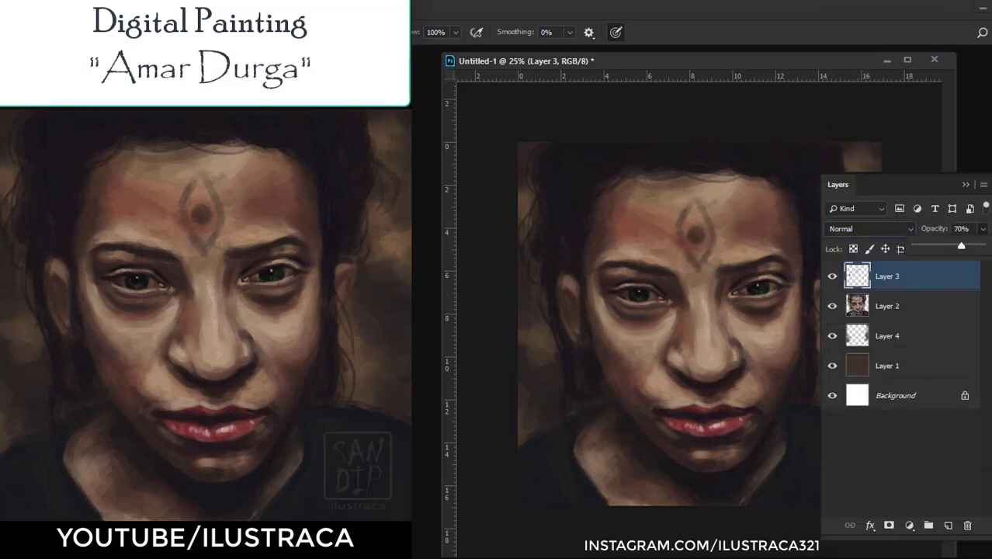
Hide the Layers panel, adjust the zoom, and start opening my logo.psd.
key(F7)
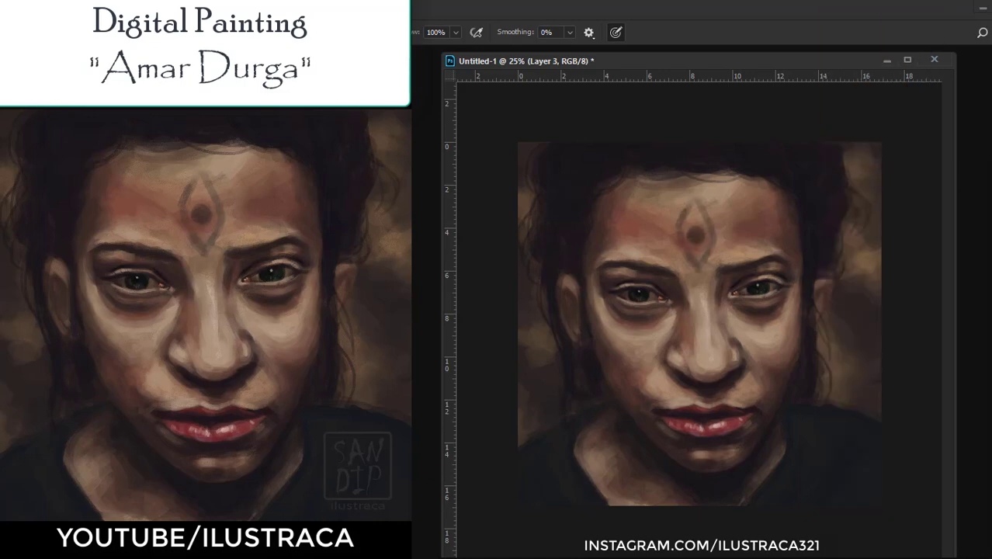
key(ctrl+plus)
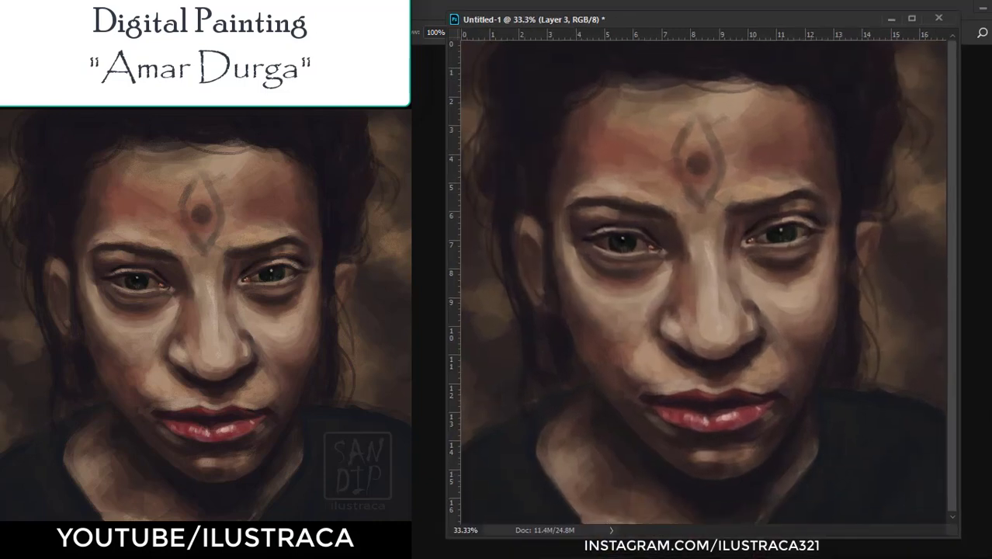
key(ctrl+o)
Open my logo.psd, copy the whole logo, and paste it into the portrait.
key(Return)
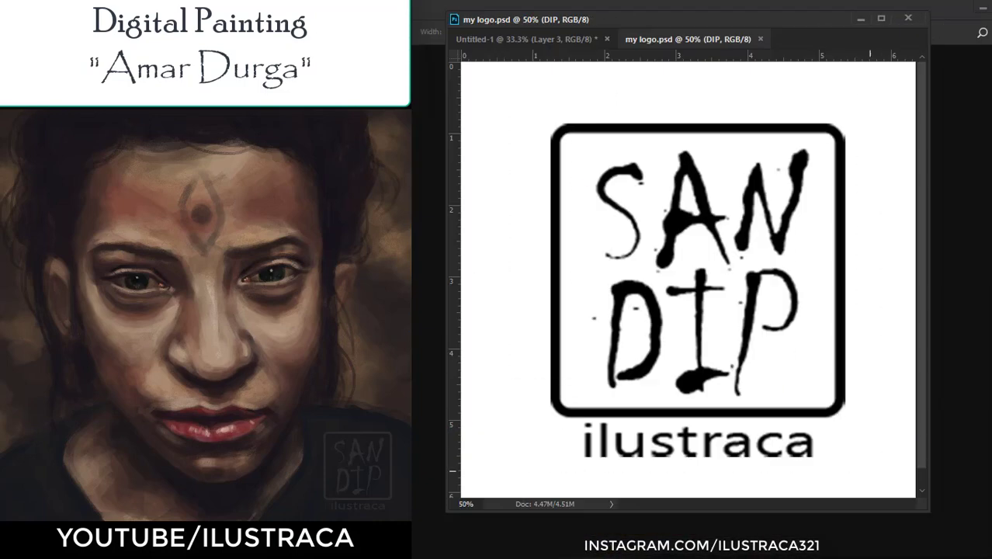
key(ctrl+a)
key(ctrl+c)
key(ctrl+Tab)
key(ctrl+v)
Shrink the pasted logo onto Layer 5 and place it in the lower-right corner.
key(ctrl+t)
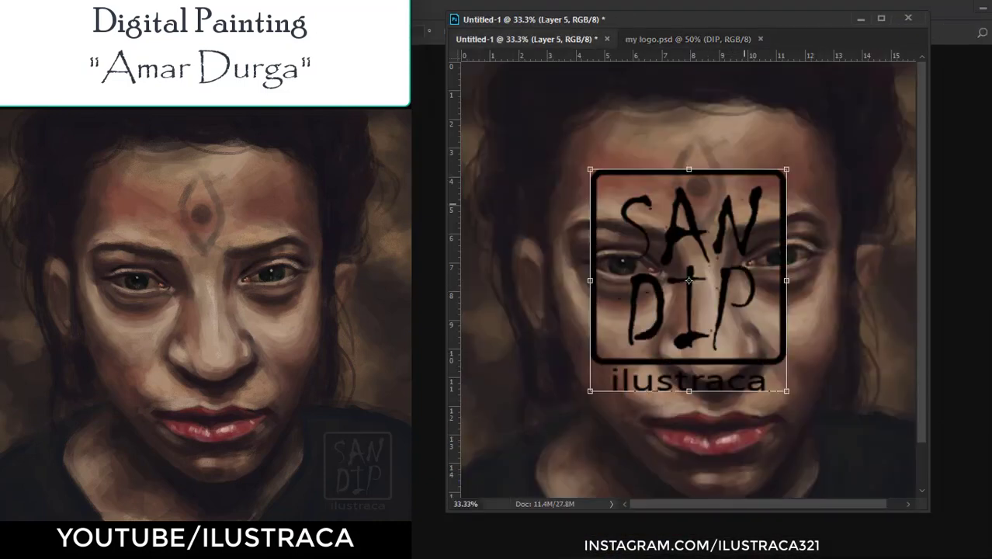
mouse_move(594, 173)
mouse_down()
mouse_move(719, 332)
mouse_move(888, 414)
mouse_move(609, 419)
mouse_move(891, 414)
mouse_move(819, 424)
mouse_move(861, 386)
mouse_up()
key(ctrl+minus)
drag(834, 418, 822, 416)
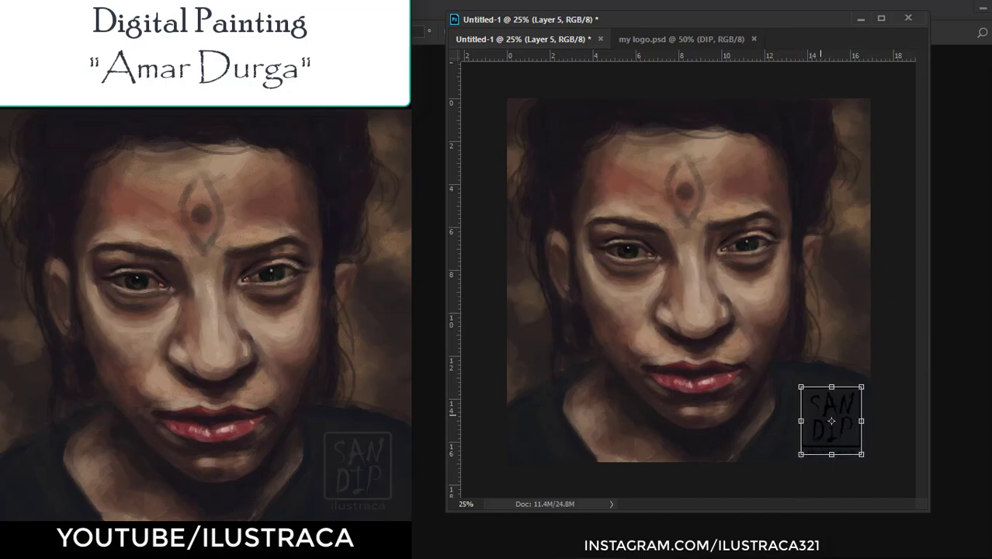
key(Return)
key(F7)
key(F7)
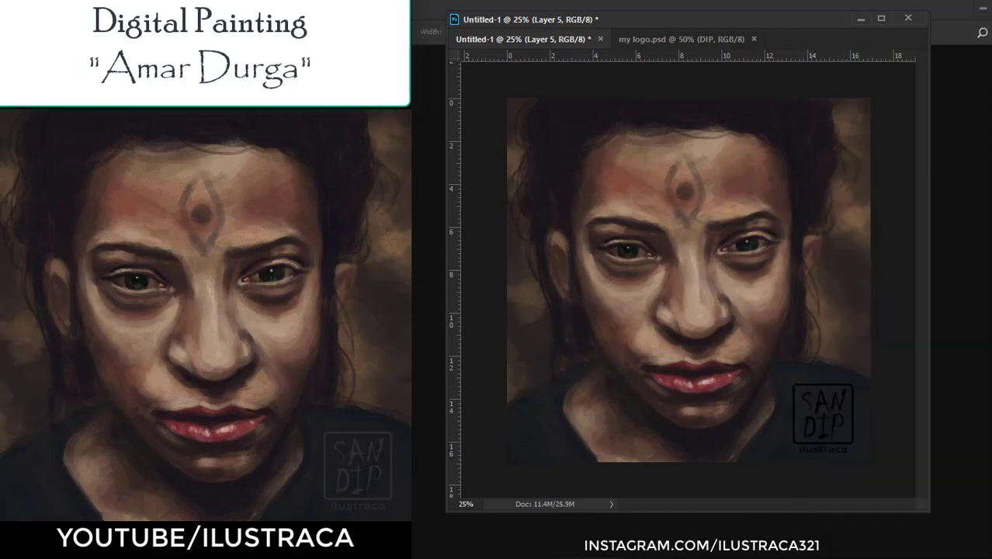
key(alt+i)
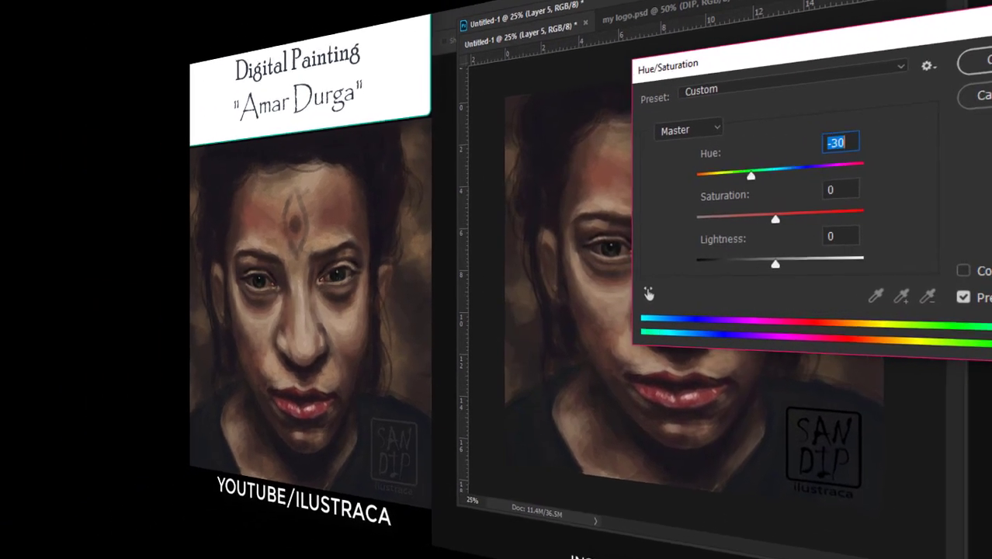